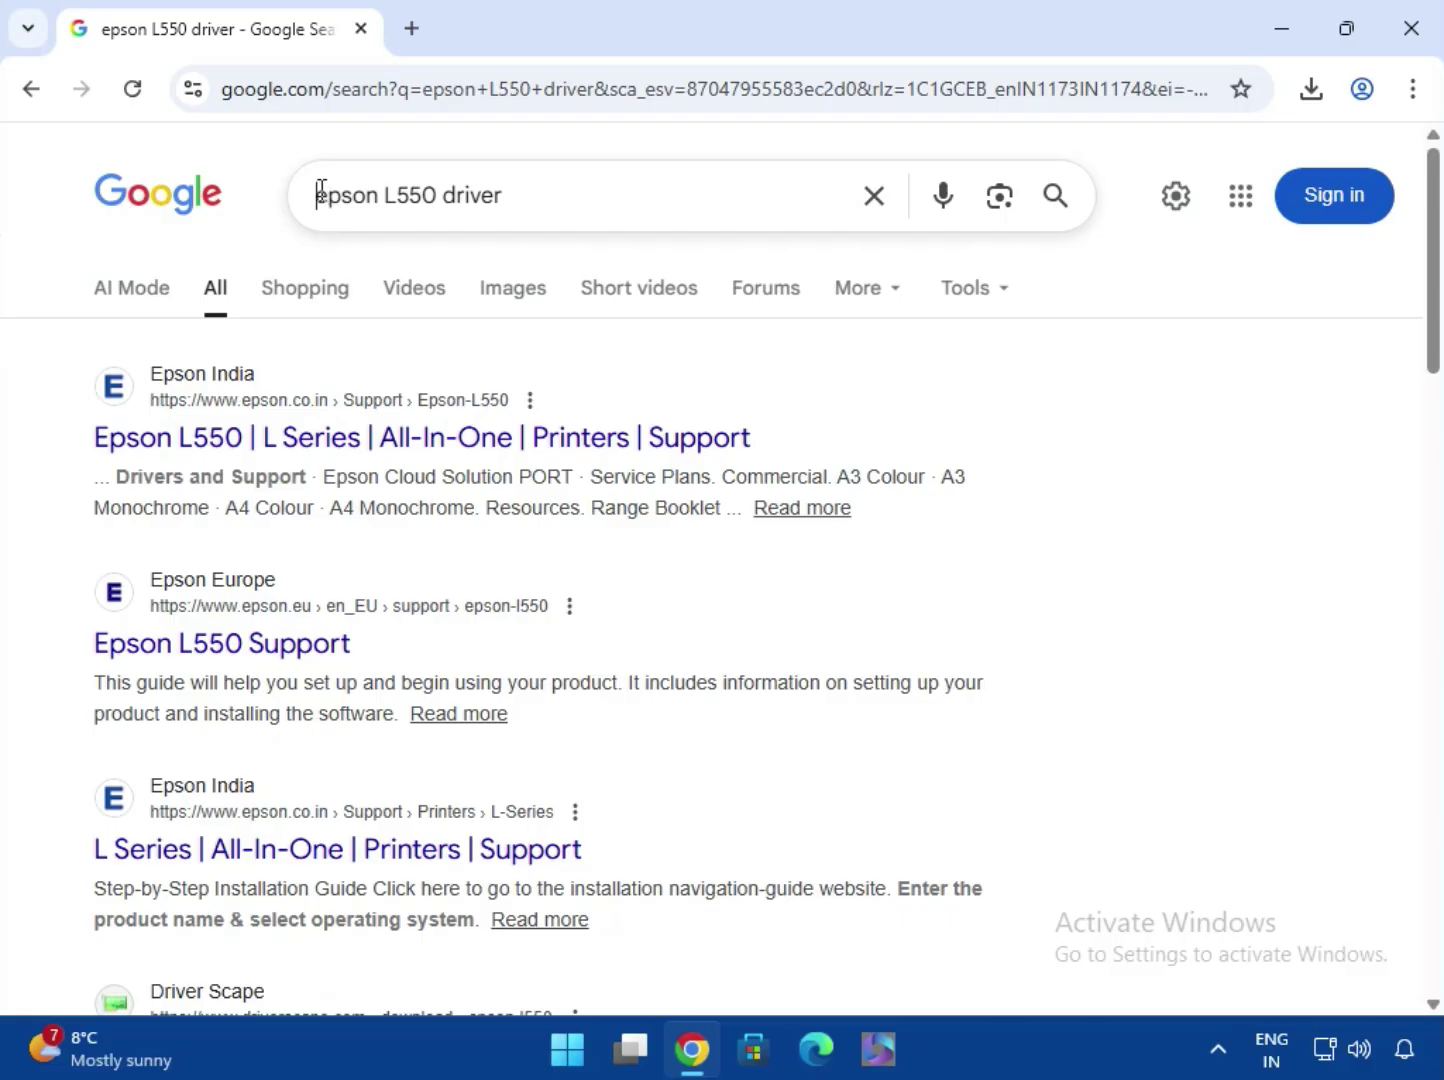
Step: Open the Epson India support page for the Epson L550 and choose Windows 10 64-bit as the operating system
left_click_drag(322, 191, 525, 190)
left_click(1288, 484)
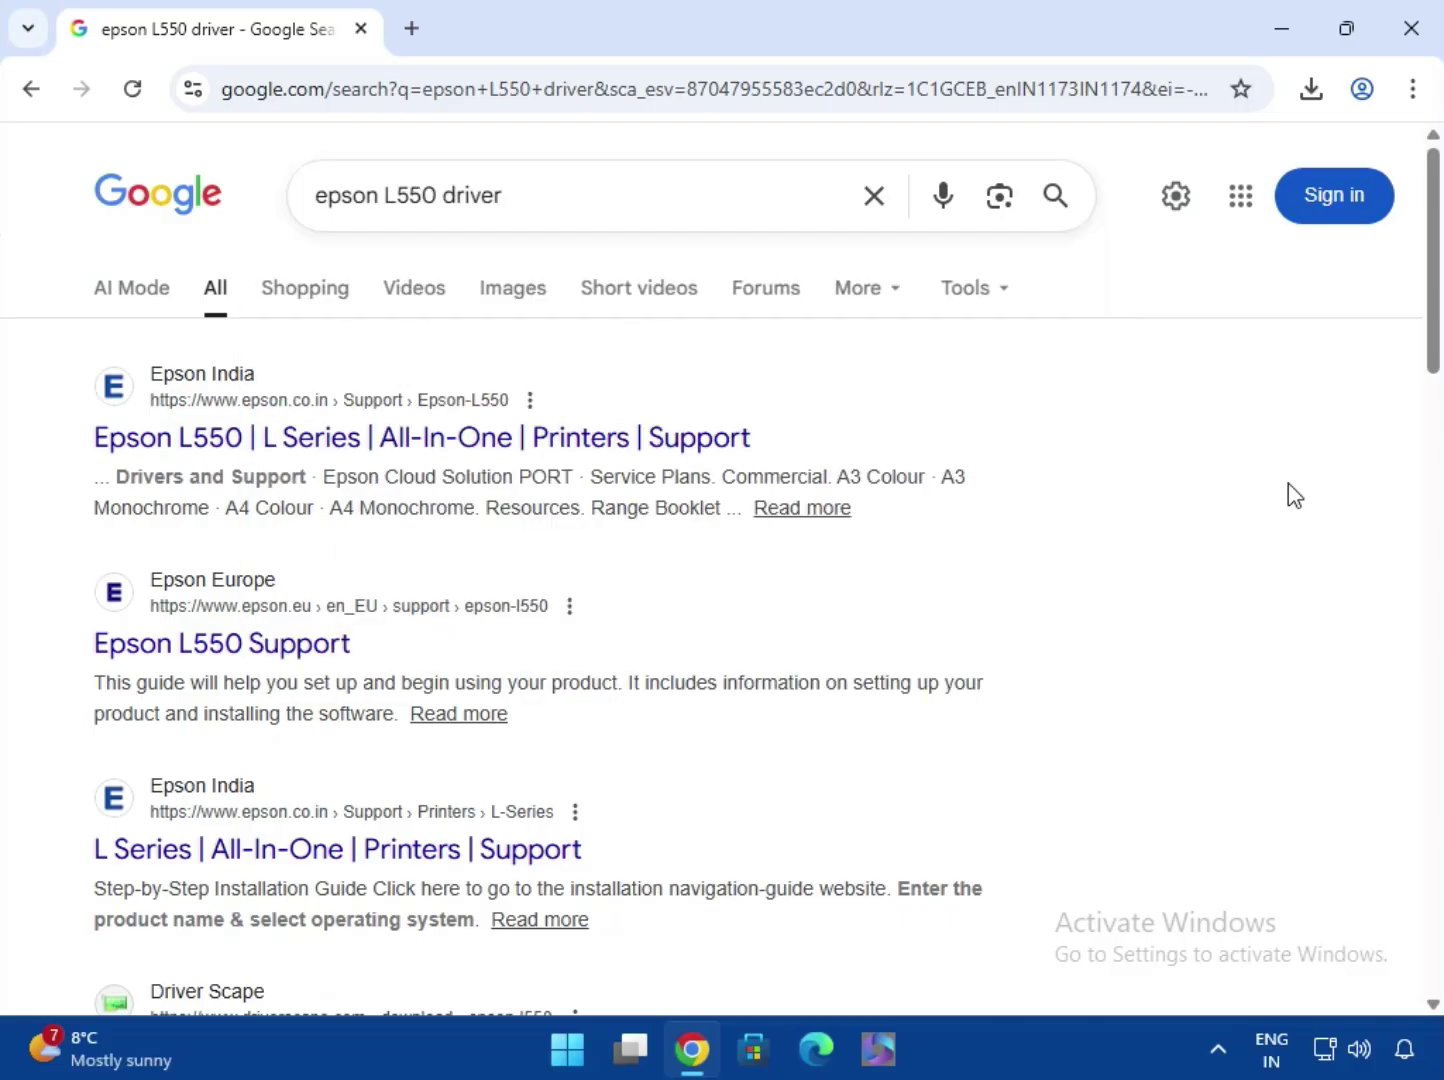
left_click(319, 440)
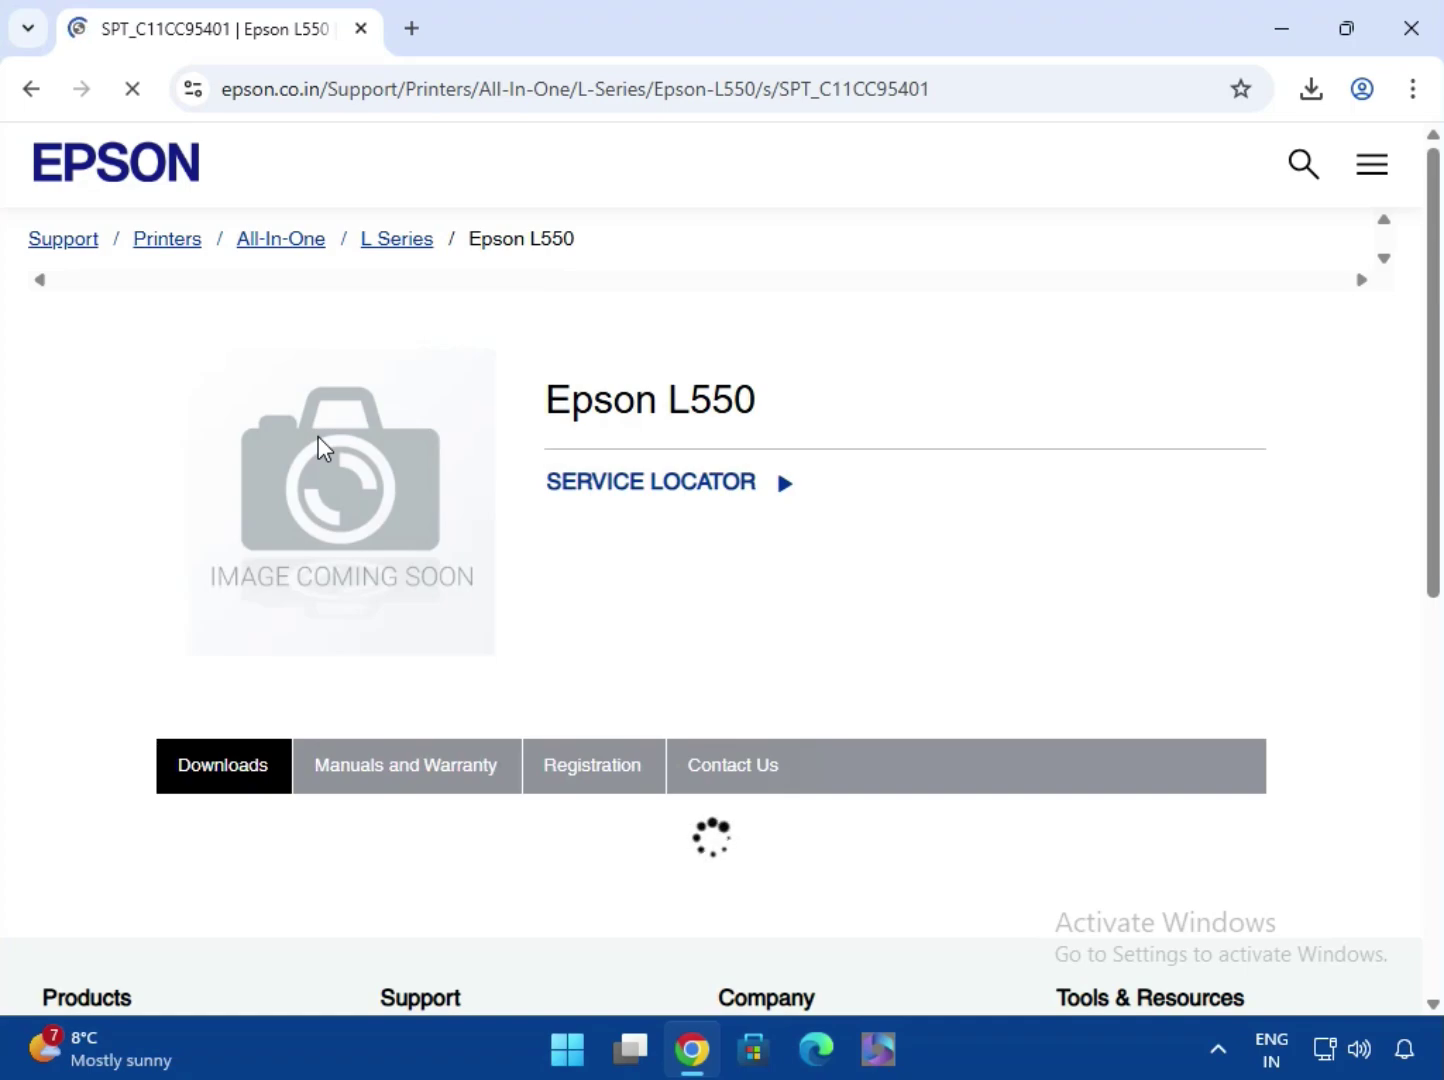
scroll(319, 435, "down", 4)
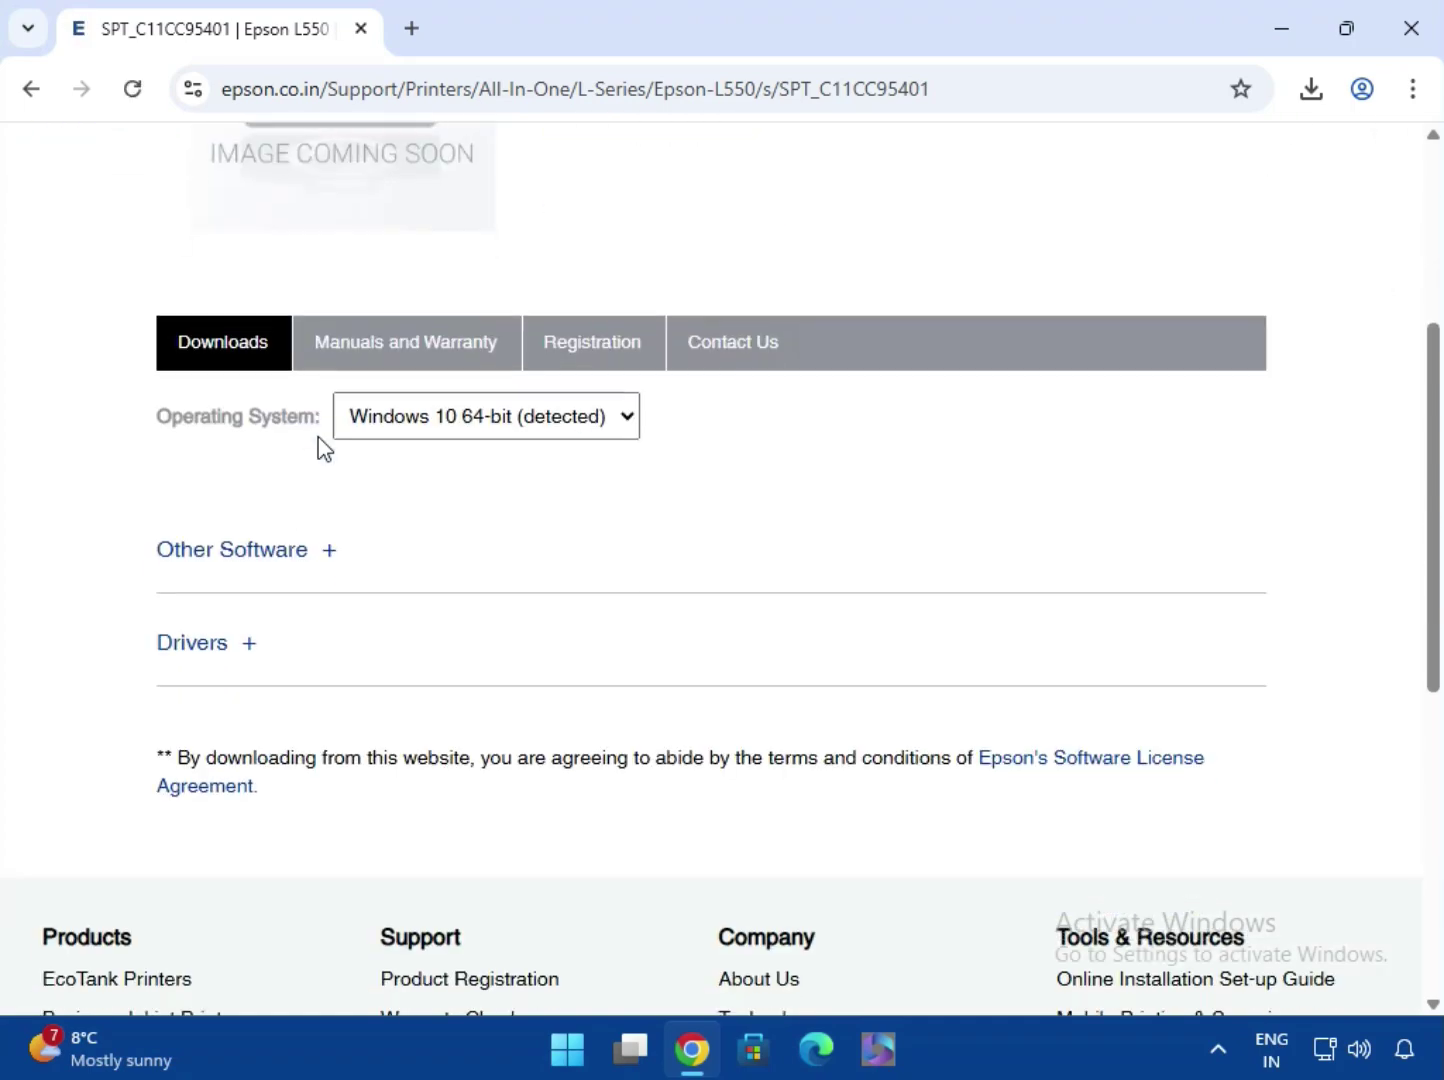
left_click(441, 429)
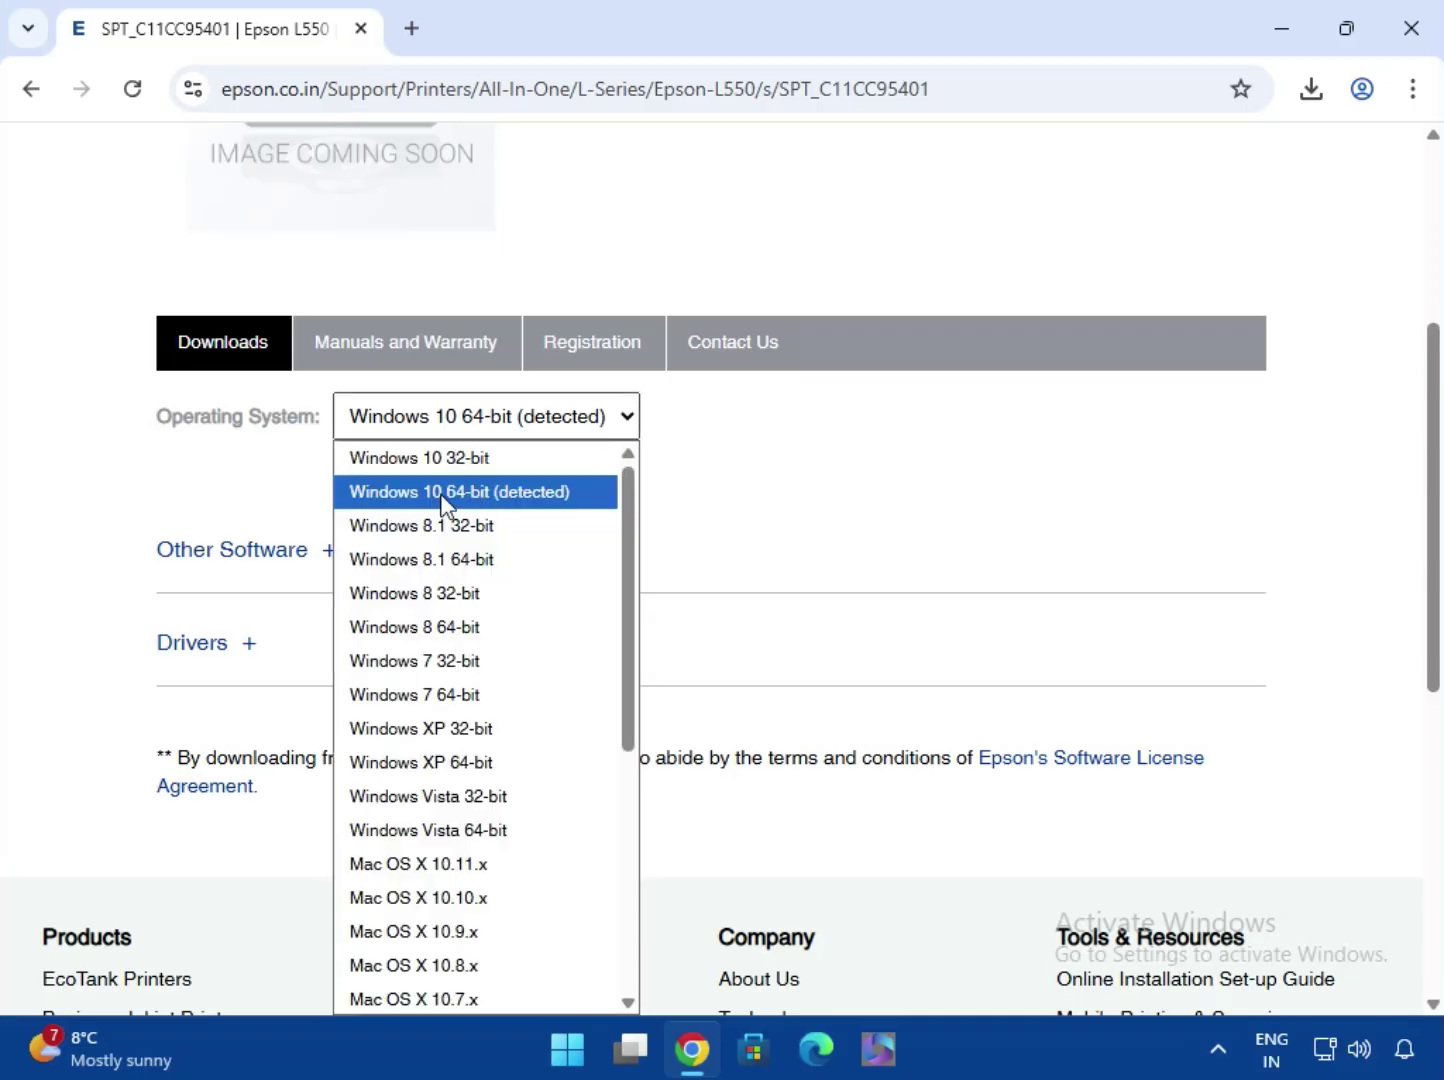
left_click(500, 506)
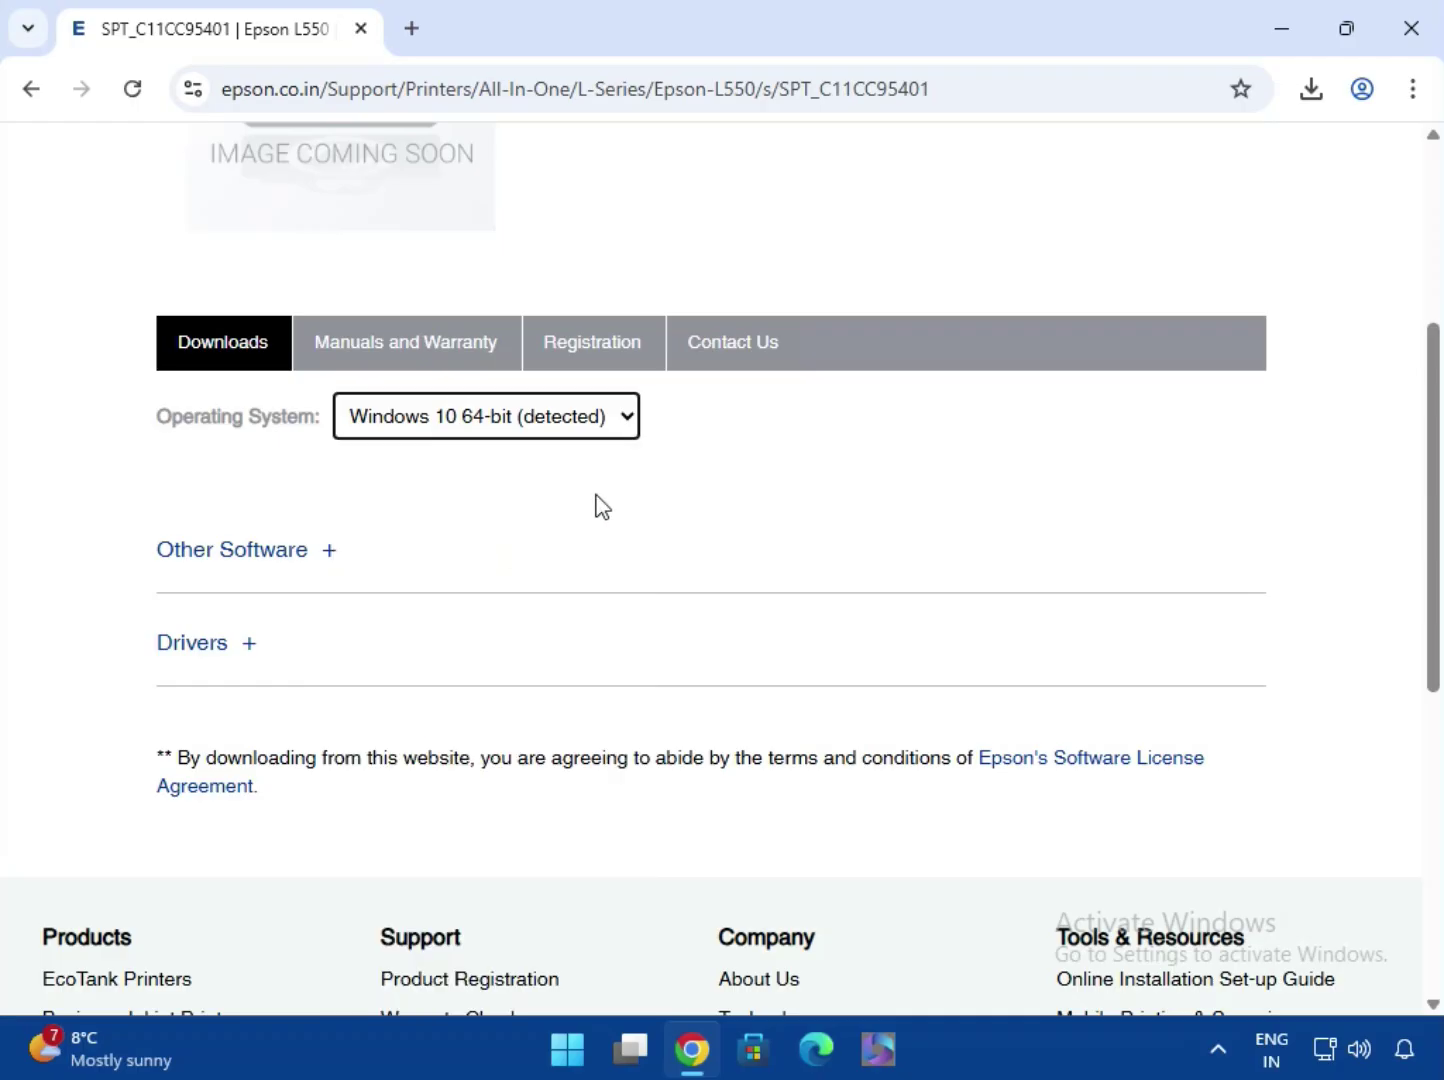
Step: Expand the Drivers section and its Printer Driver entry, and open the printer driver's download page
left_click(198, 658)
scroll(560, 662, "down", 3)
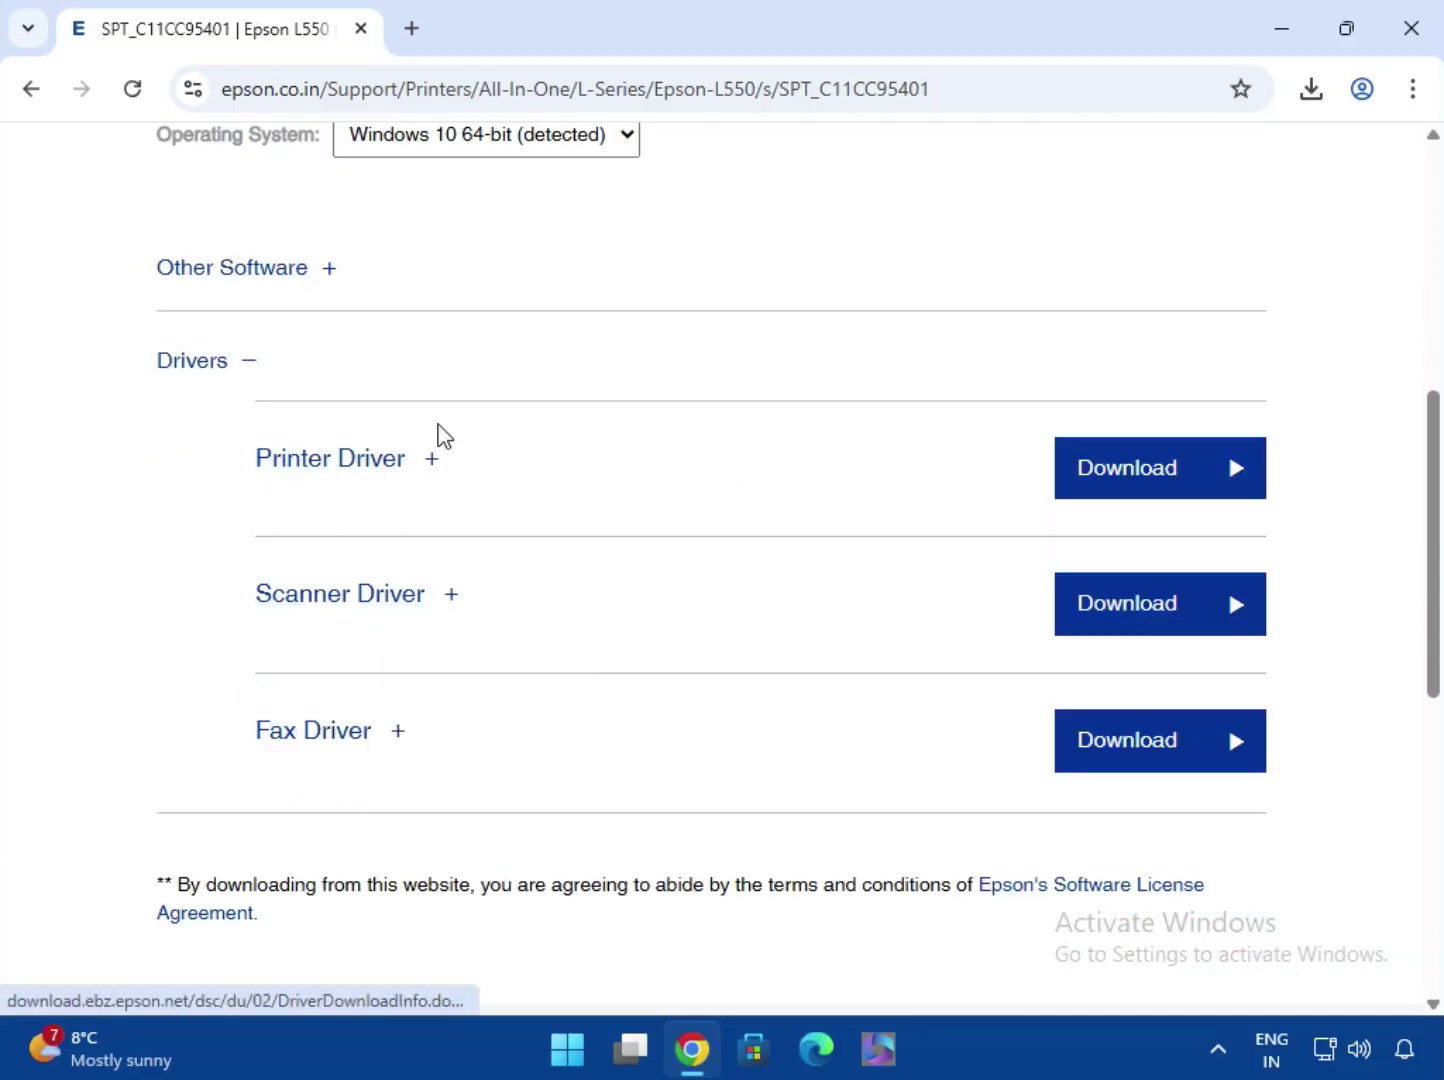
left_click(364, 459)
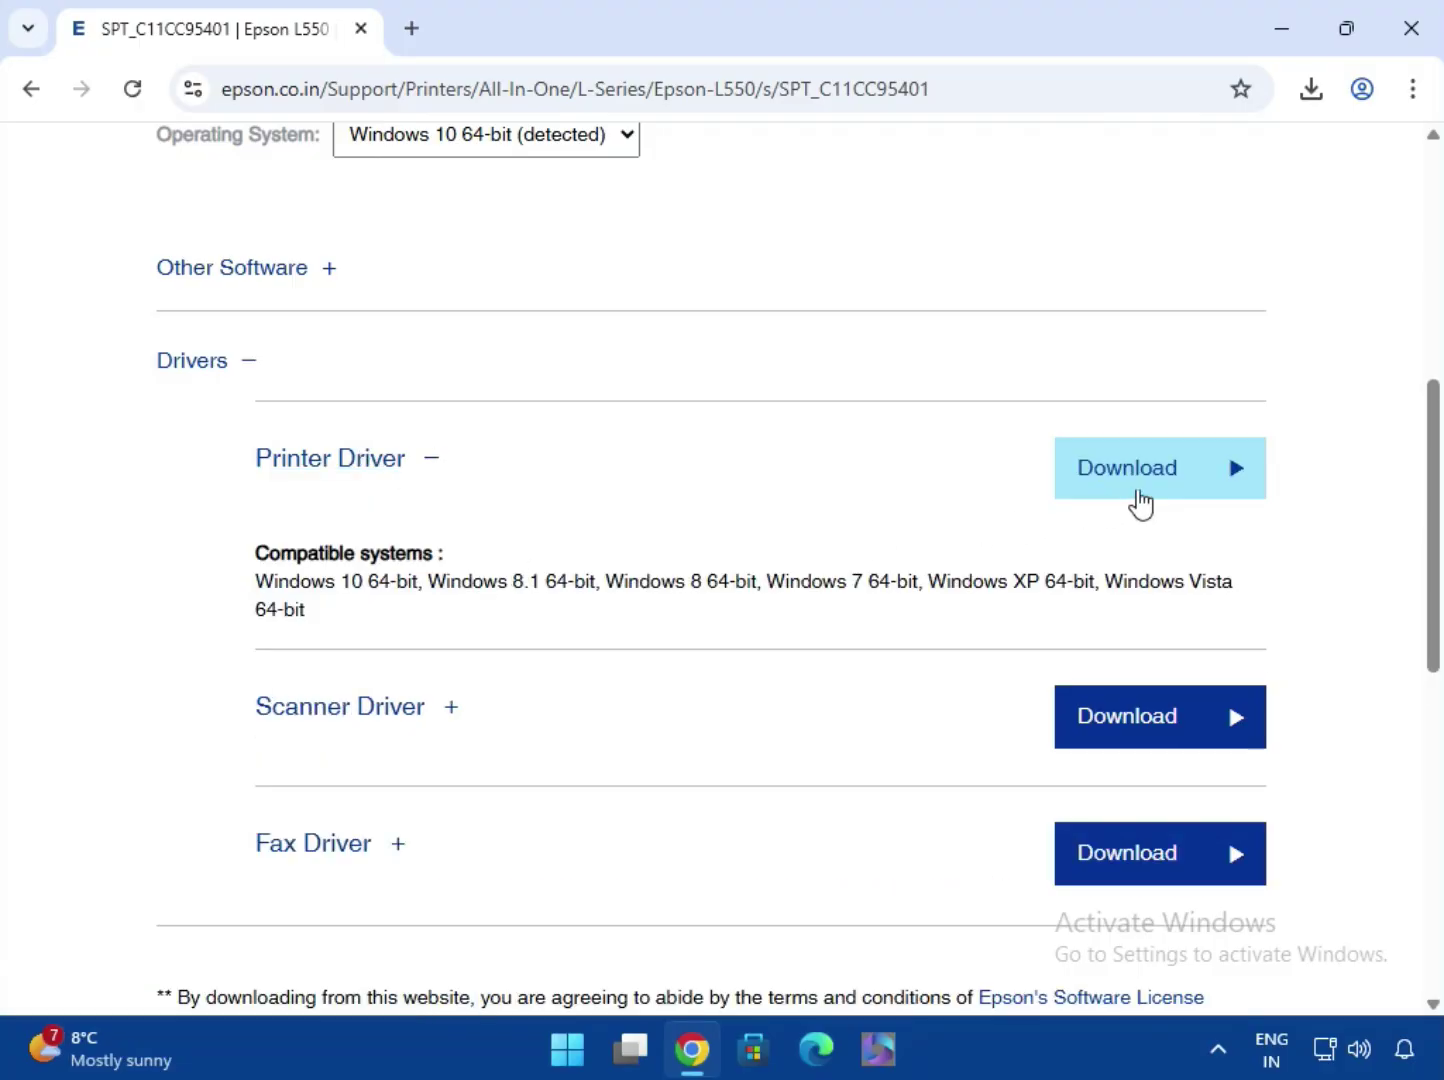
left_click(1181, 492)
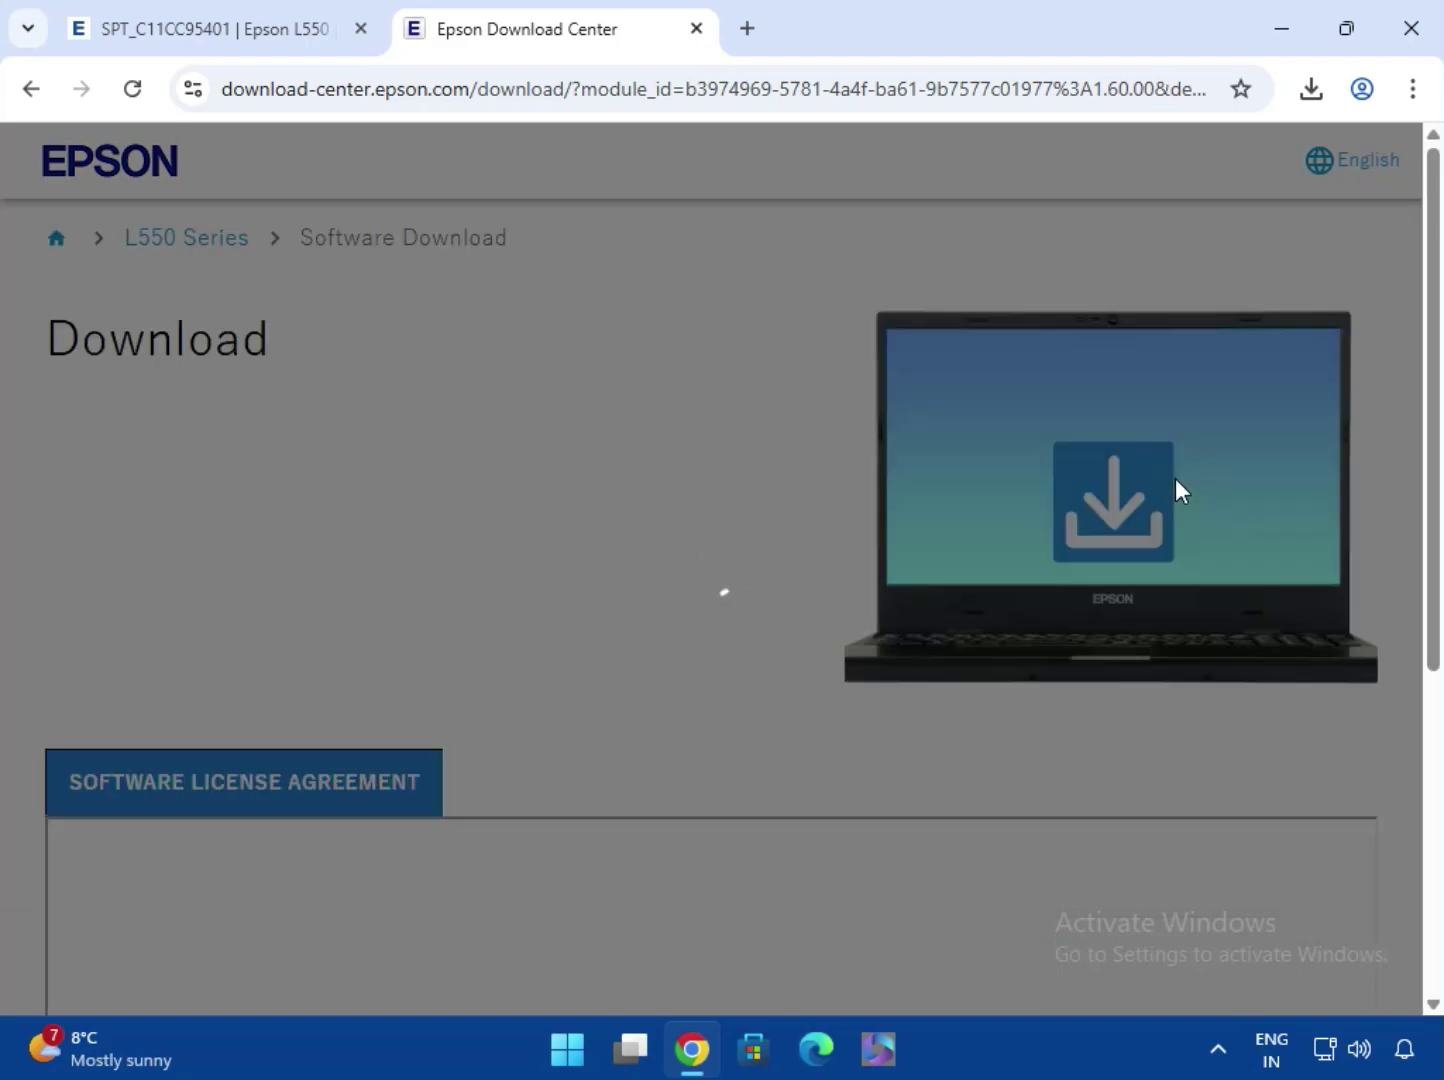
Step: Agree to the Software License Agreement, check the supported systems and file size, and download L550_x64_160HomeExportAsiaML.exe
scroll(776, 539, "down", 5)
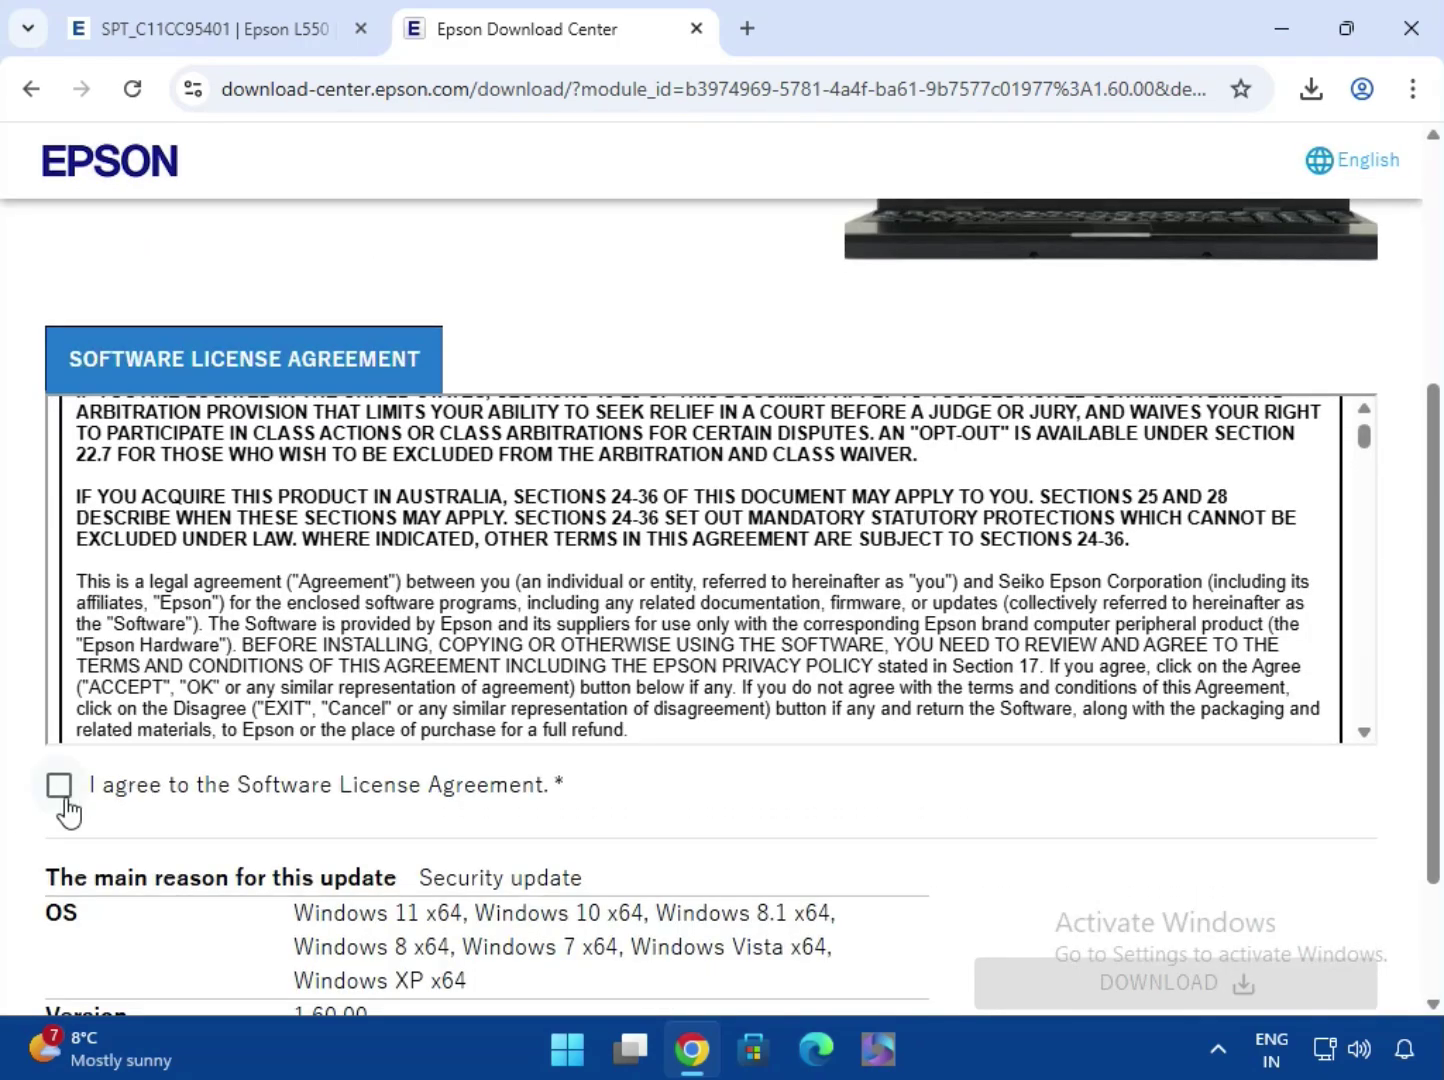
left_click(59, 787)
scroll(600, 800, "down", 2)
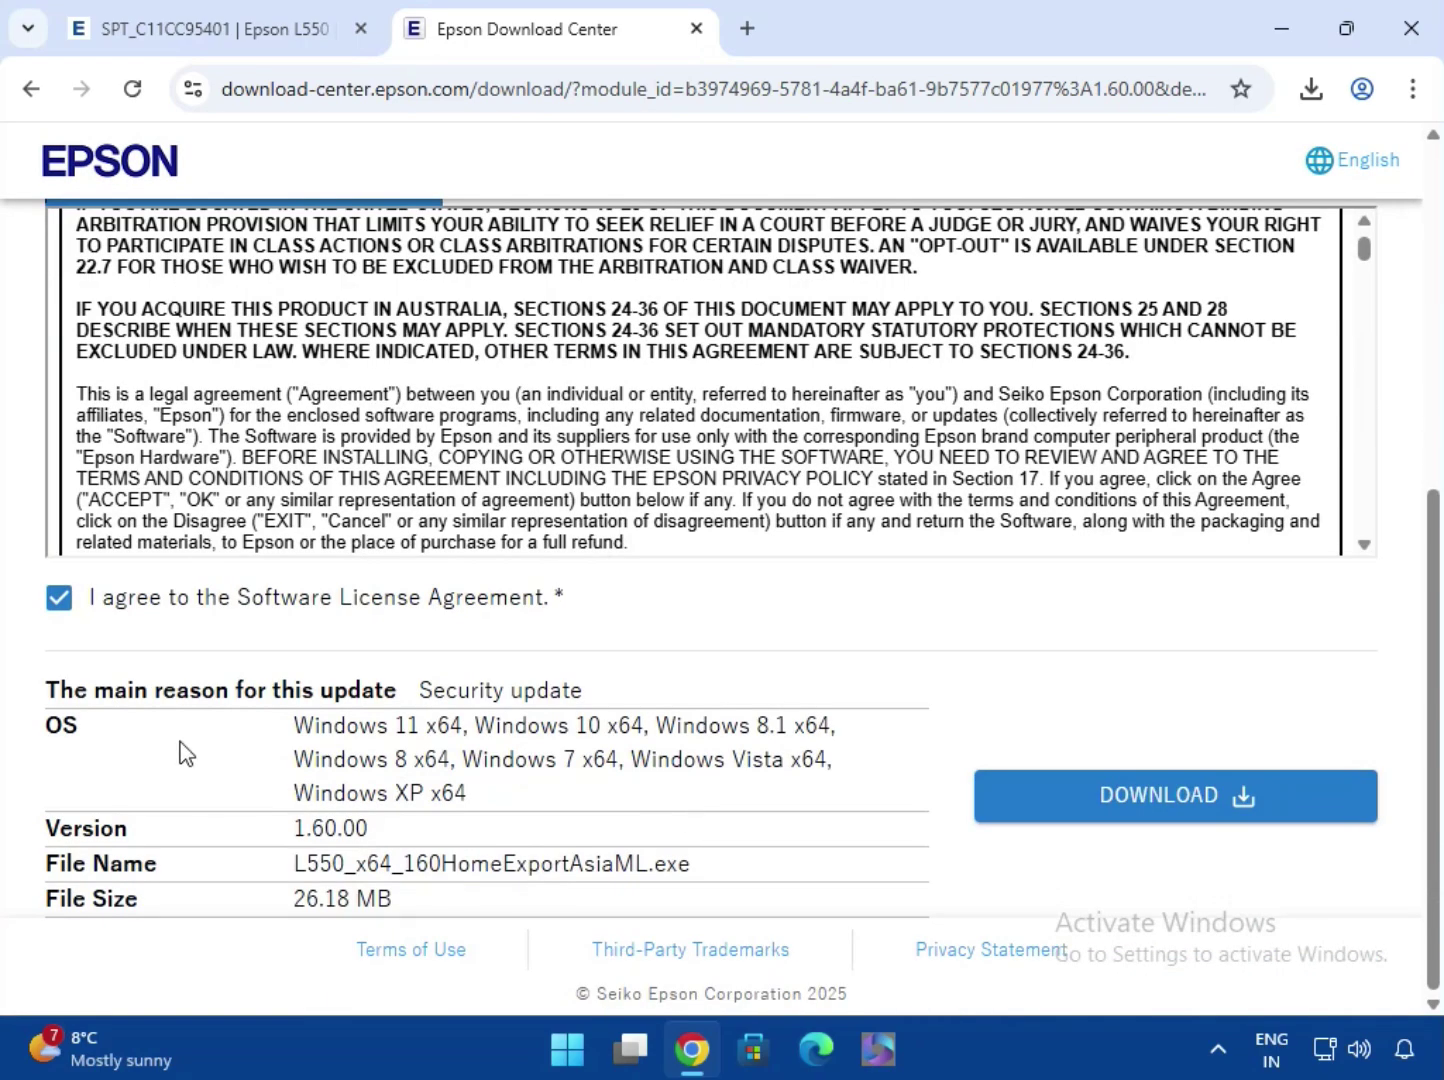
double_click(61, 725)
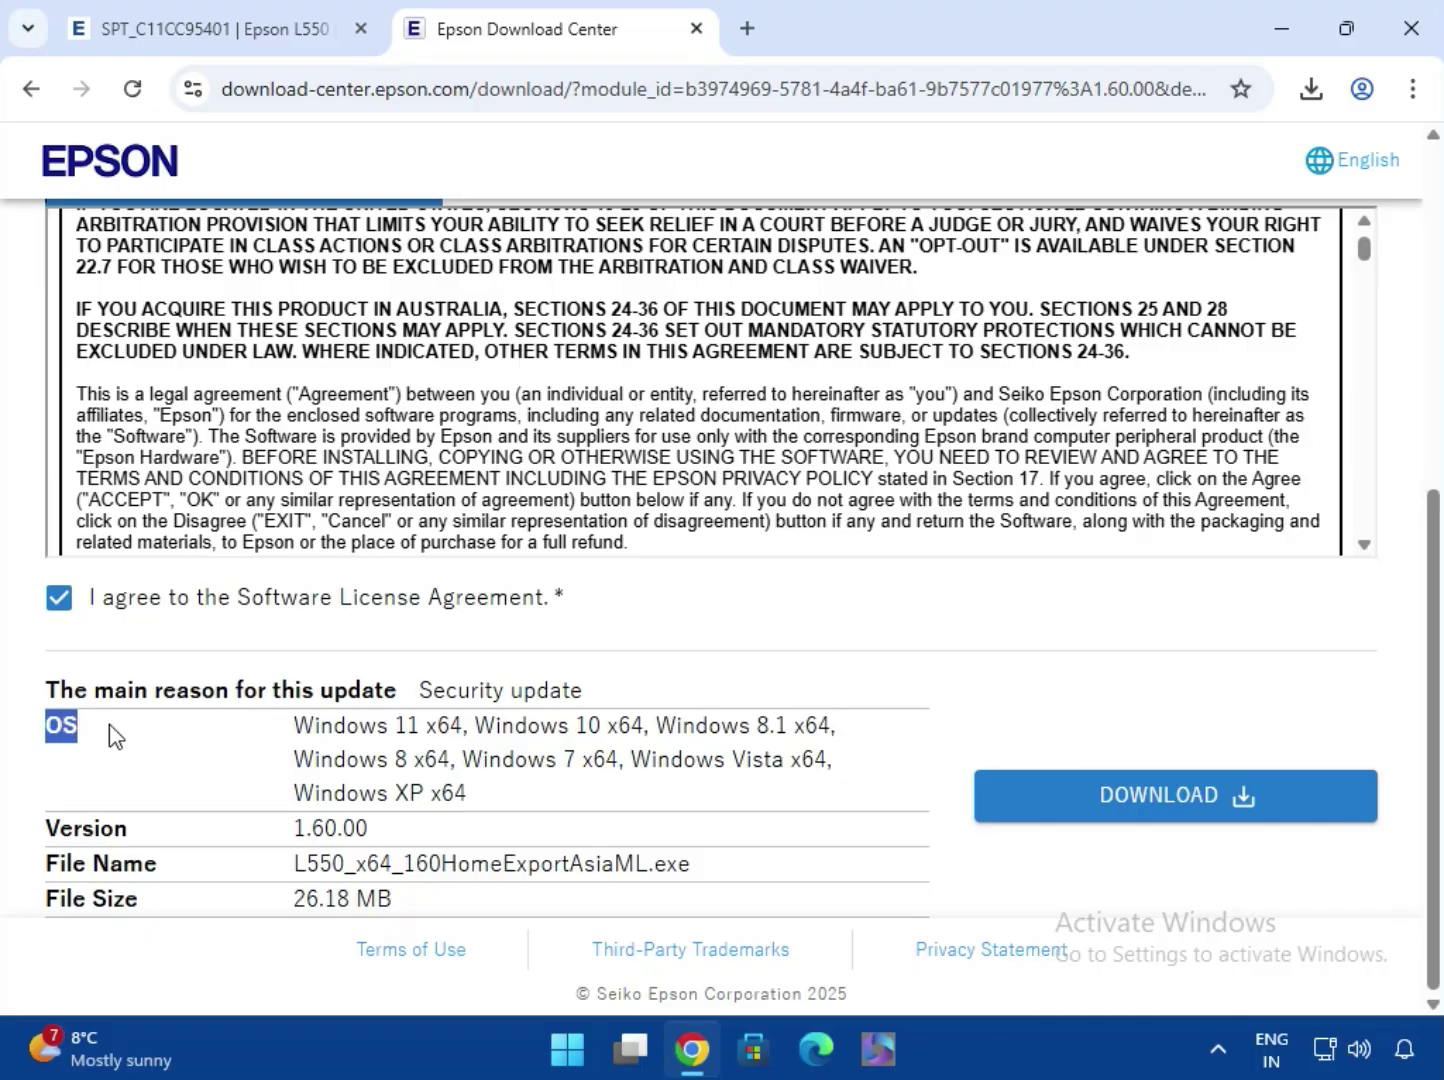
left_click_drag(116, 736, 490, 792)
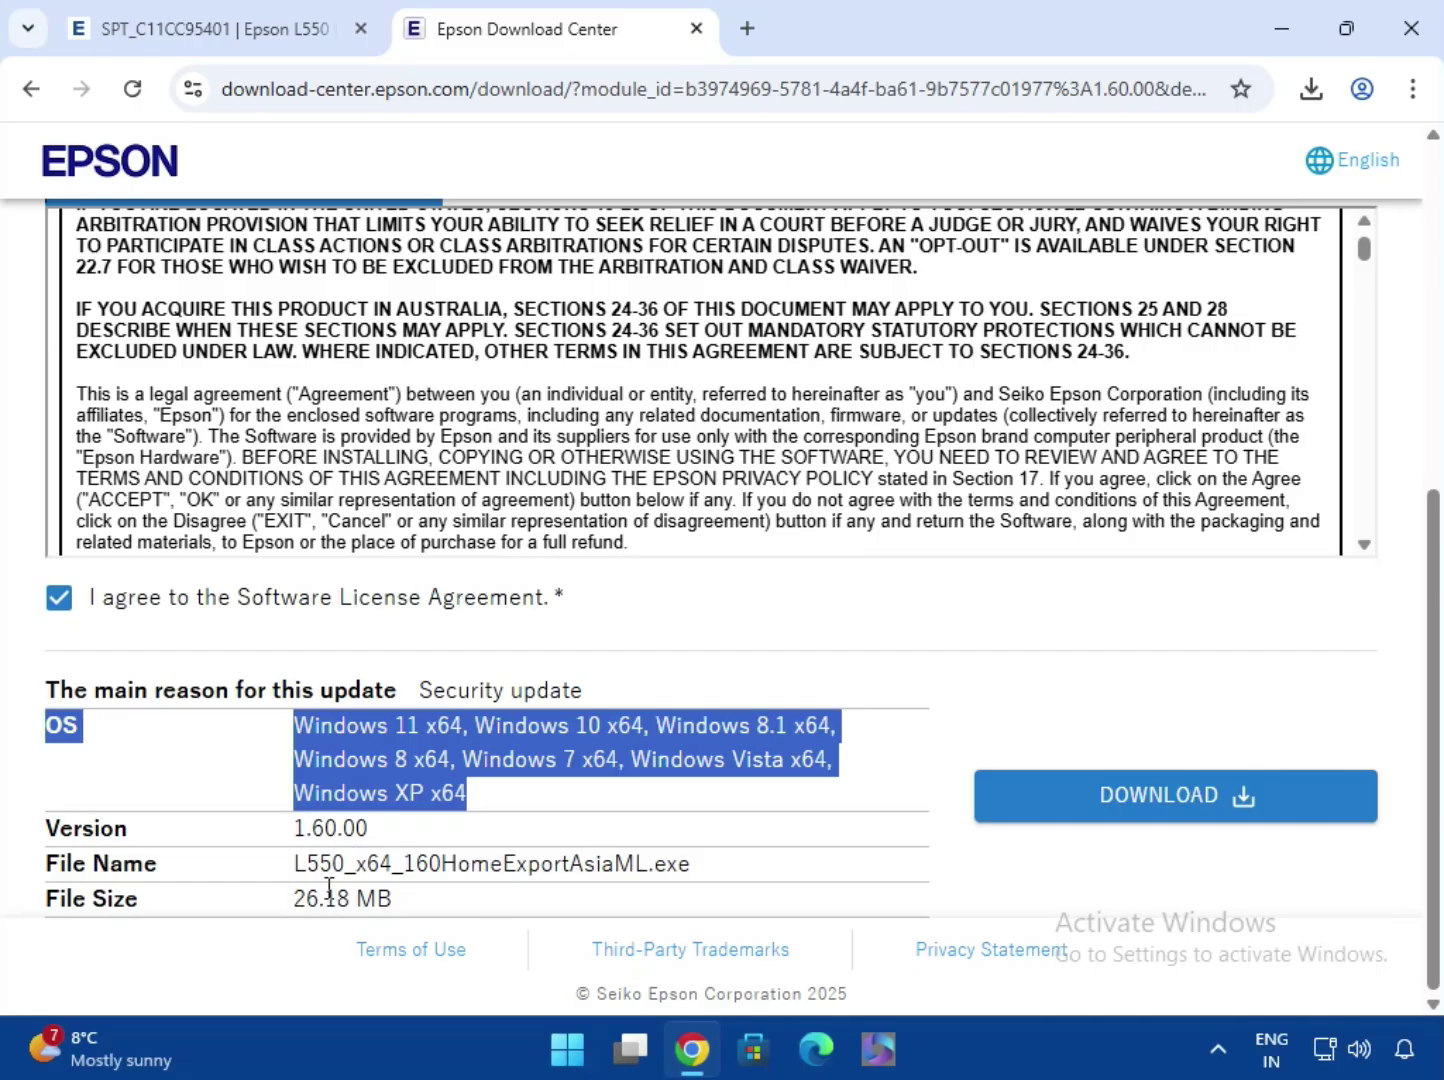
left_click_drag(304, 900, 324, 899)
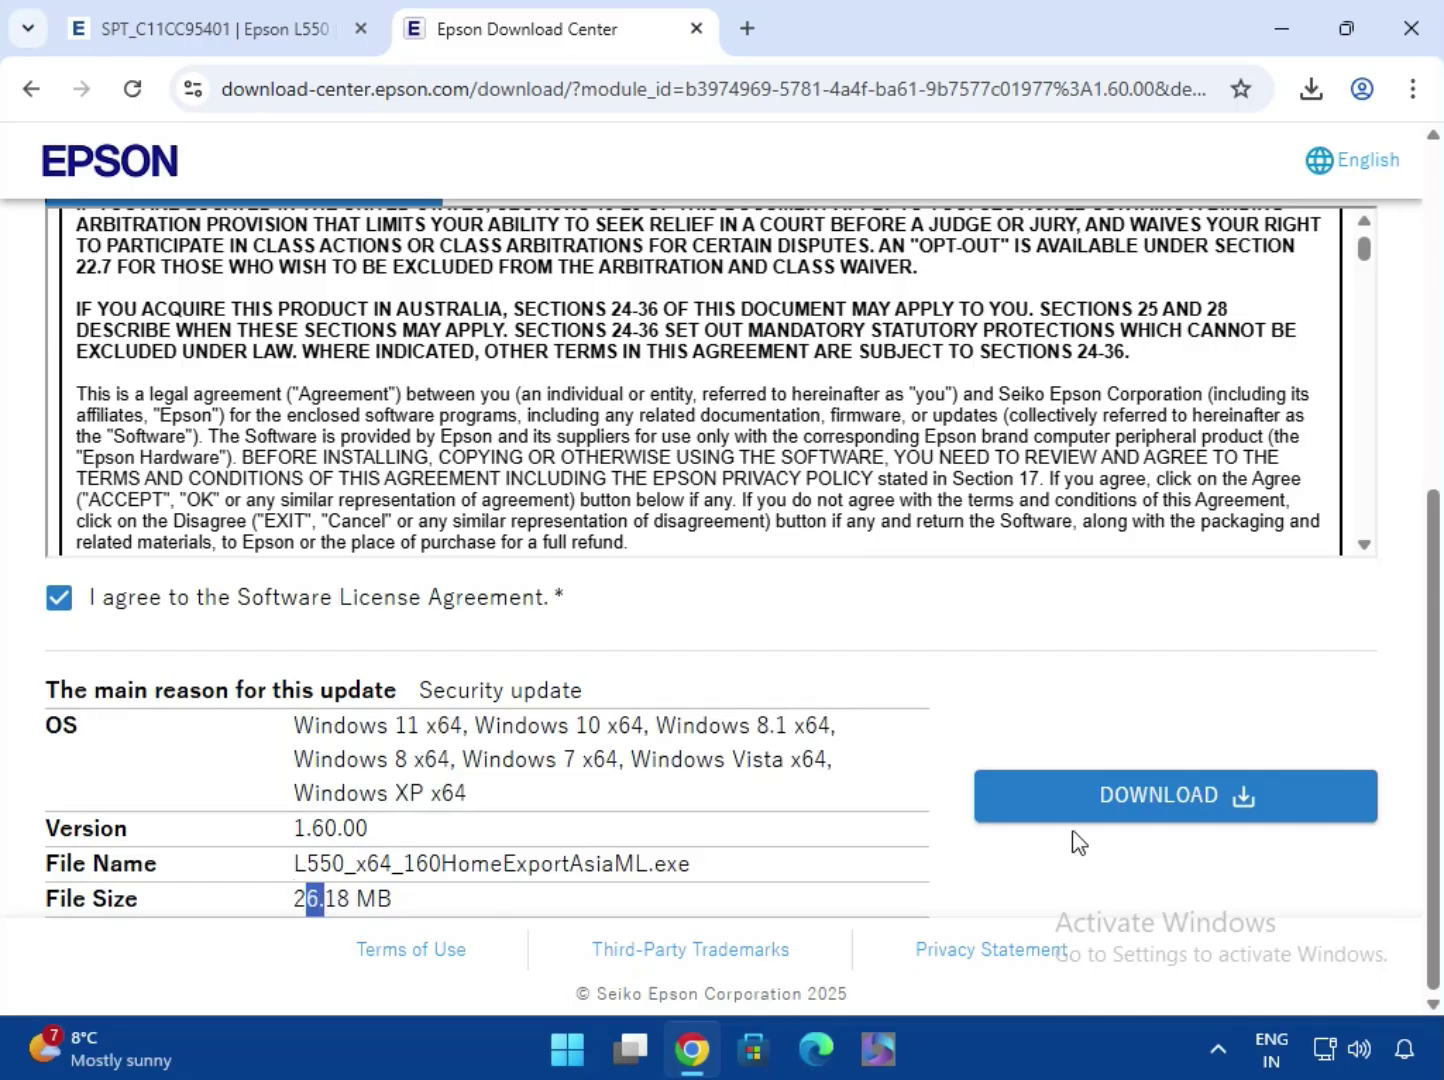
left_click(1106, 800)
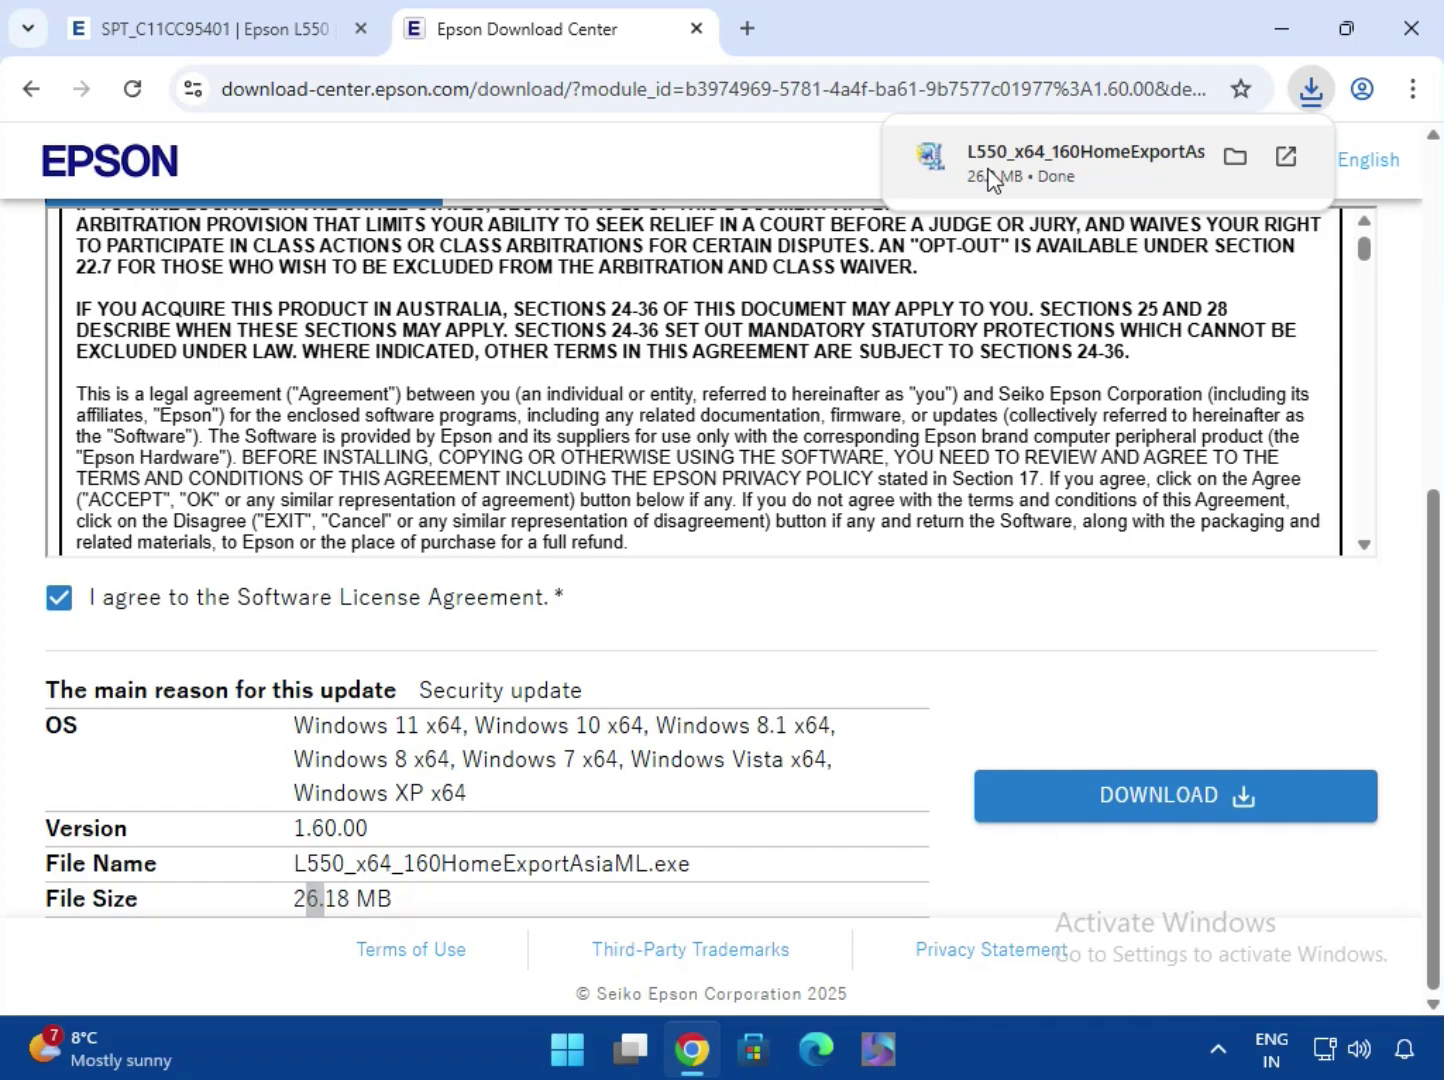
Step: Run the downloaded printer installer for EPSON L550 Series as default printer, with English as language, and accept the licence agreement
left_click(988, 178)
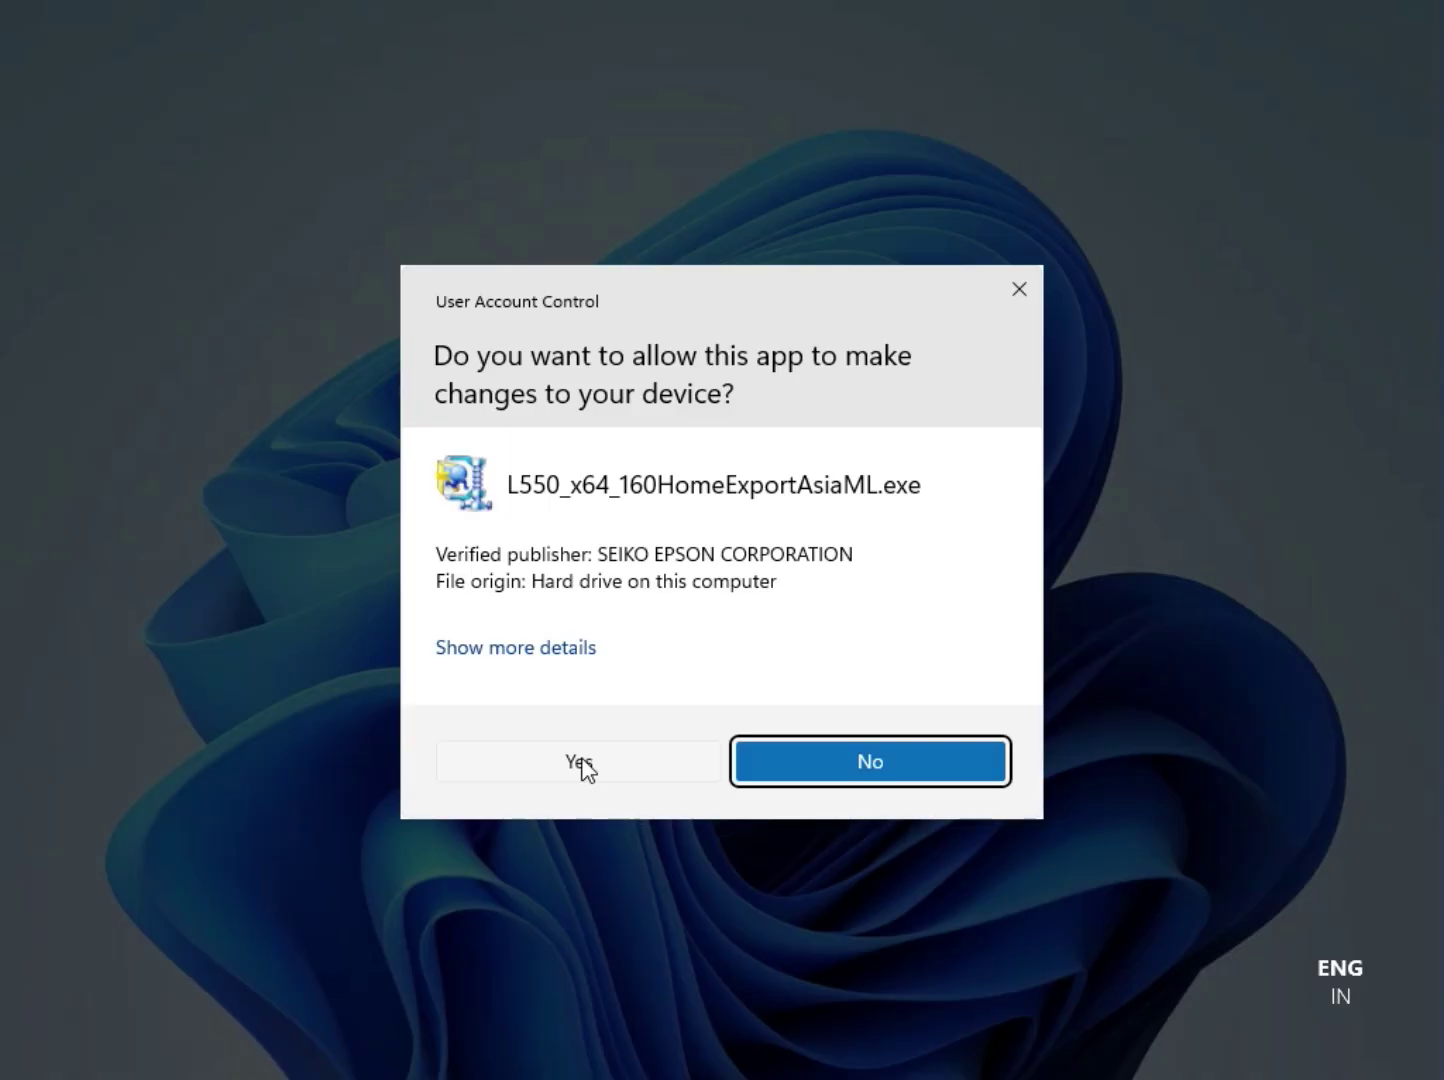
left_click(580, 763)
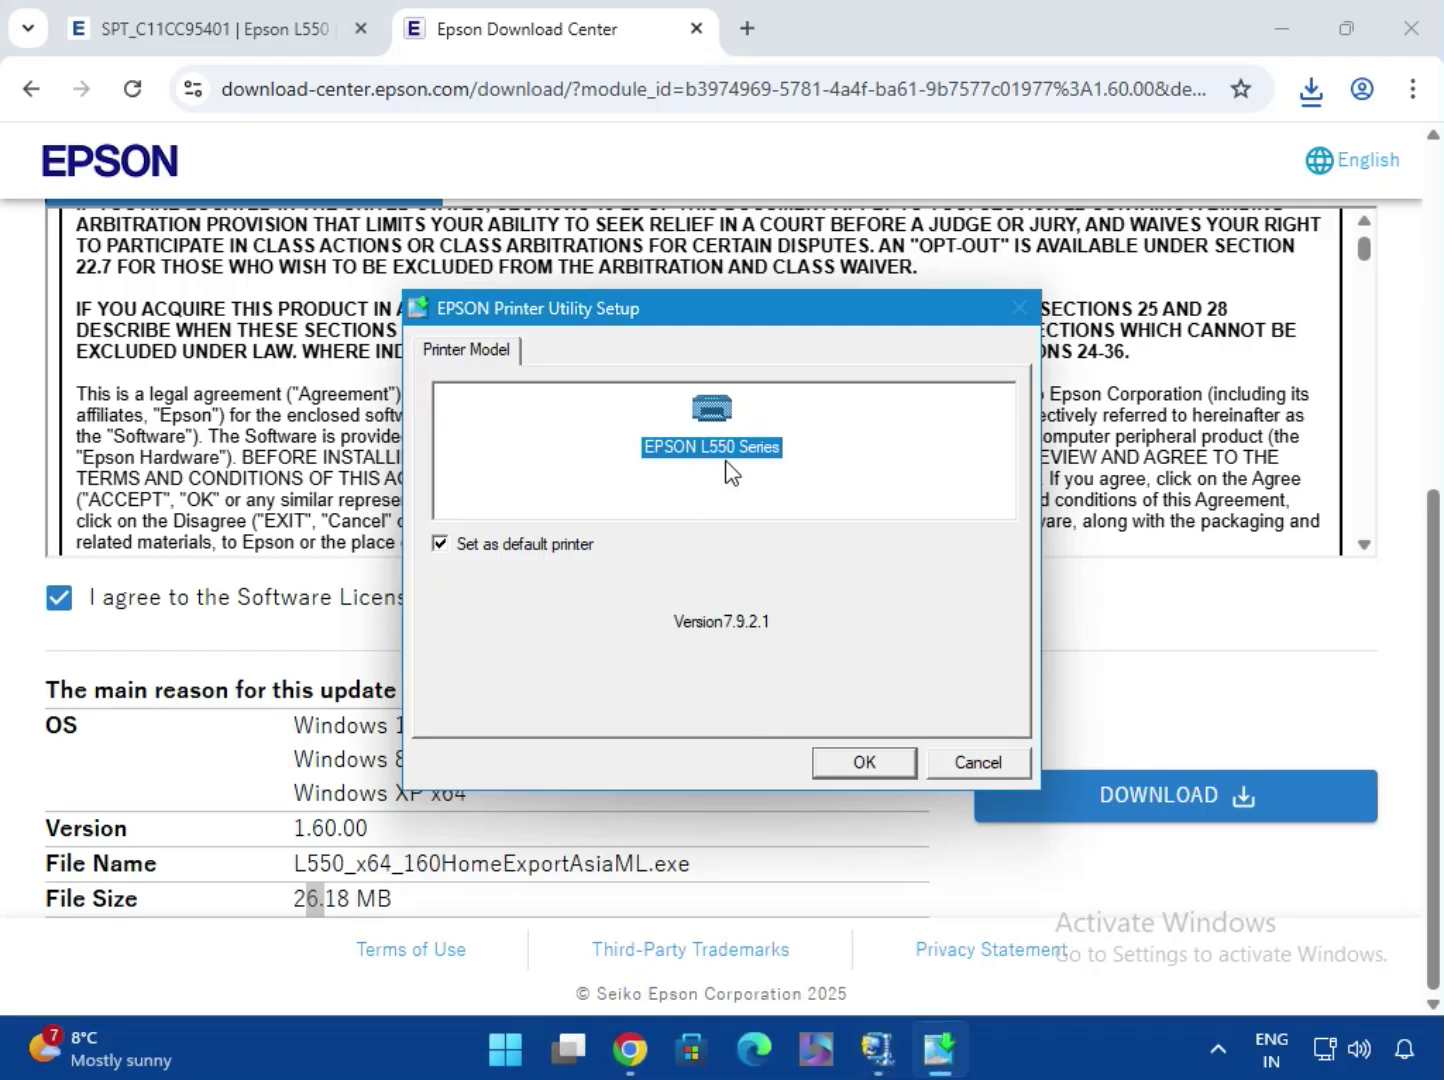
left_click(863, 761)
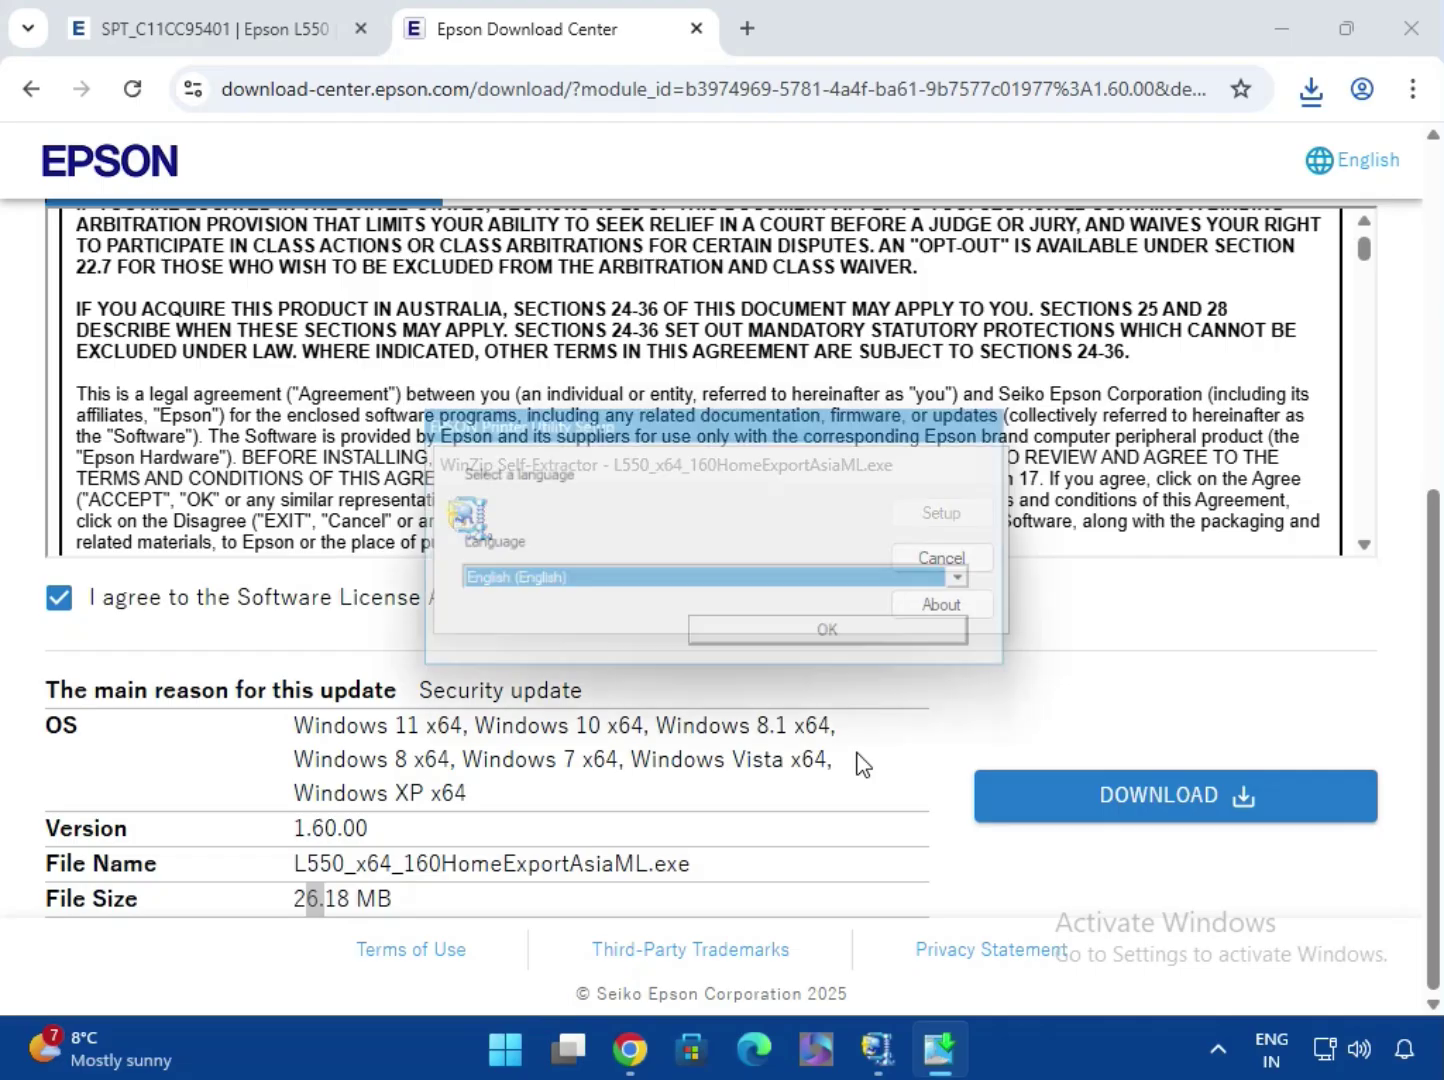
scroll(862, 764, "up", 4)
scroll(862, 764, "up", 2)
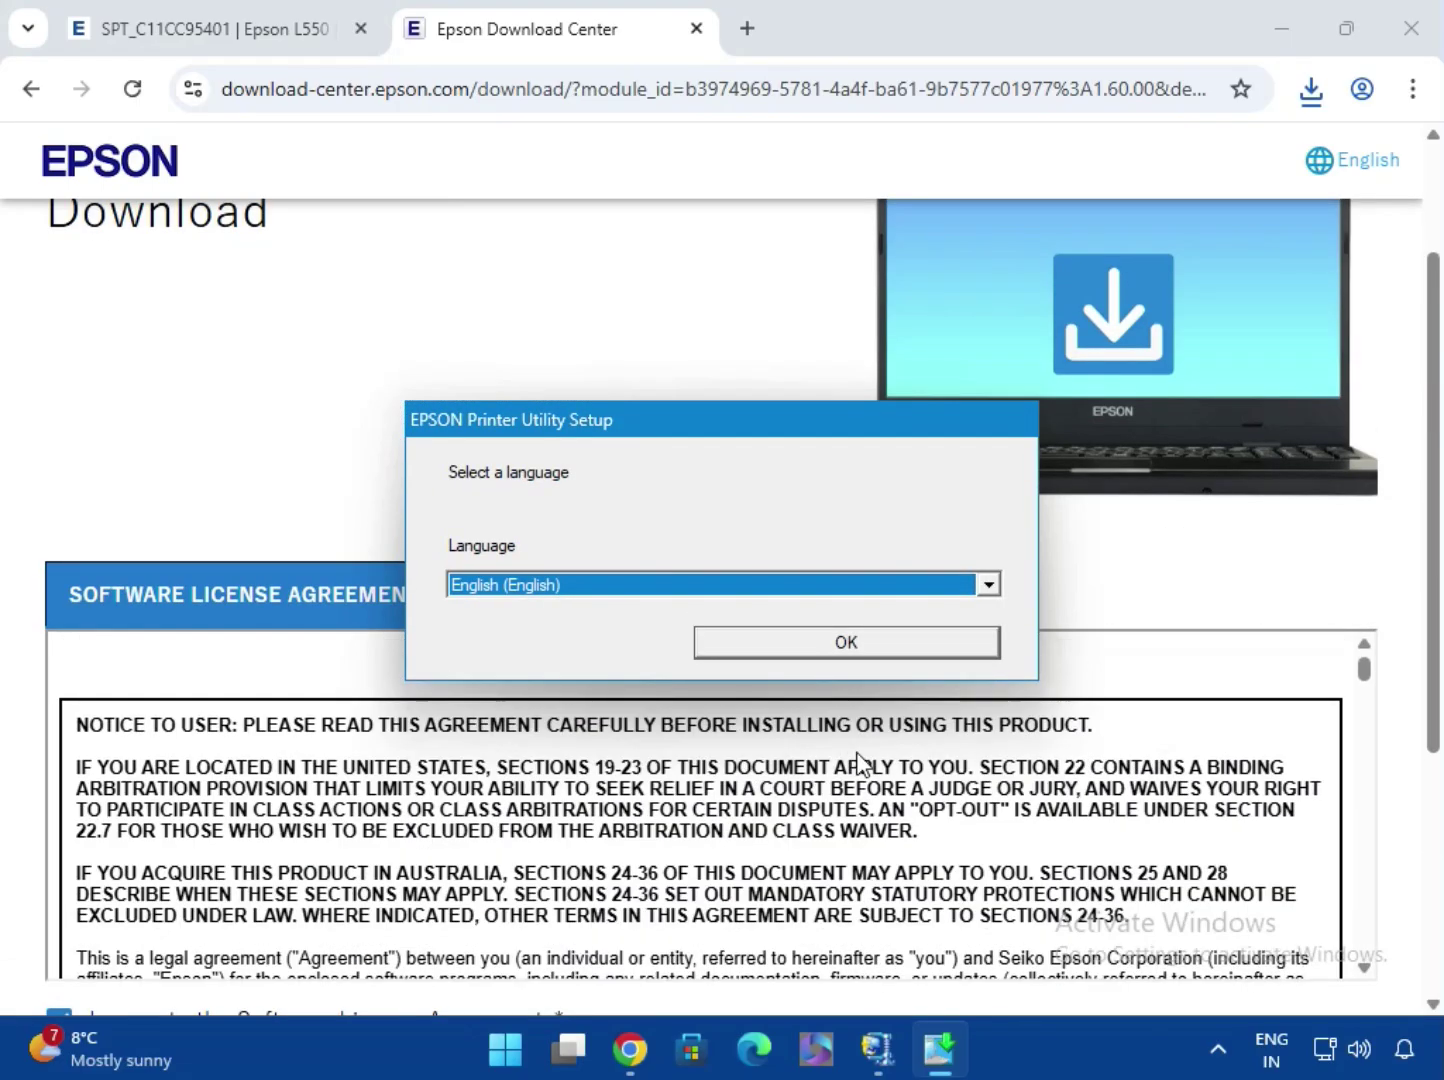
left_click(746, 641)
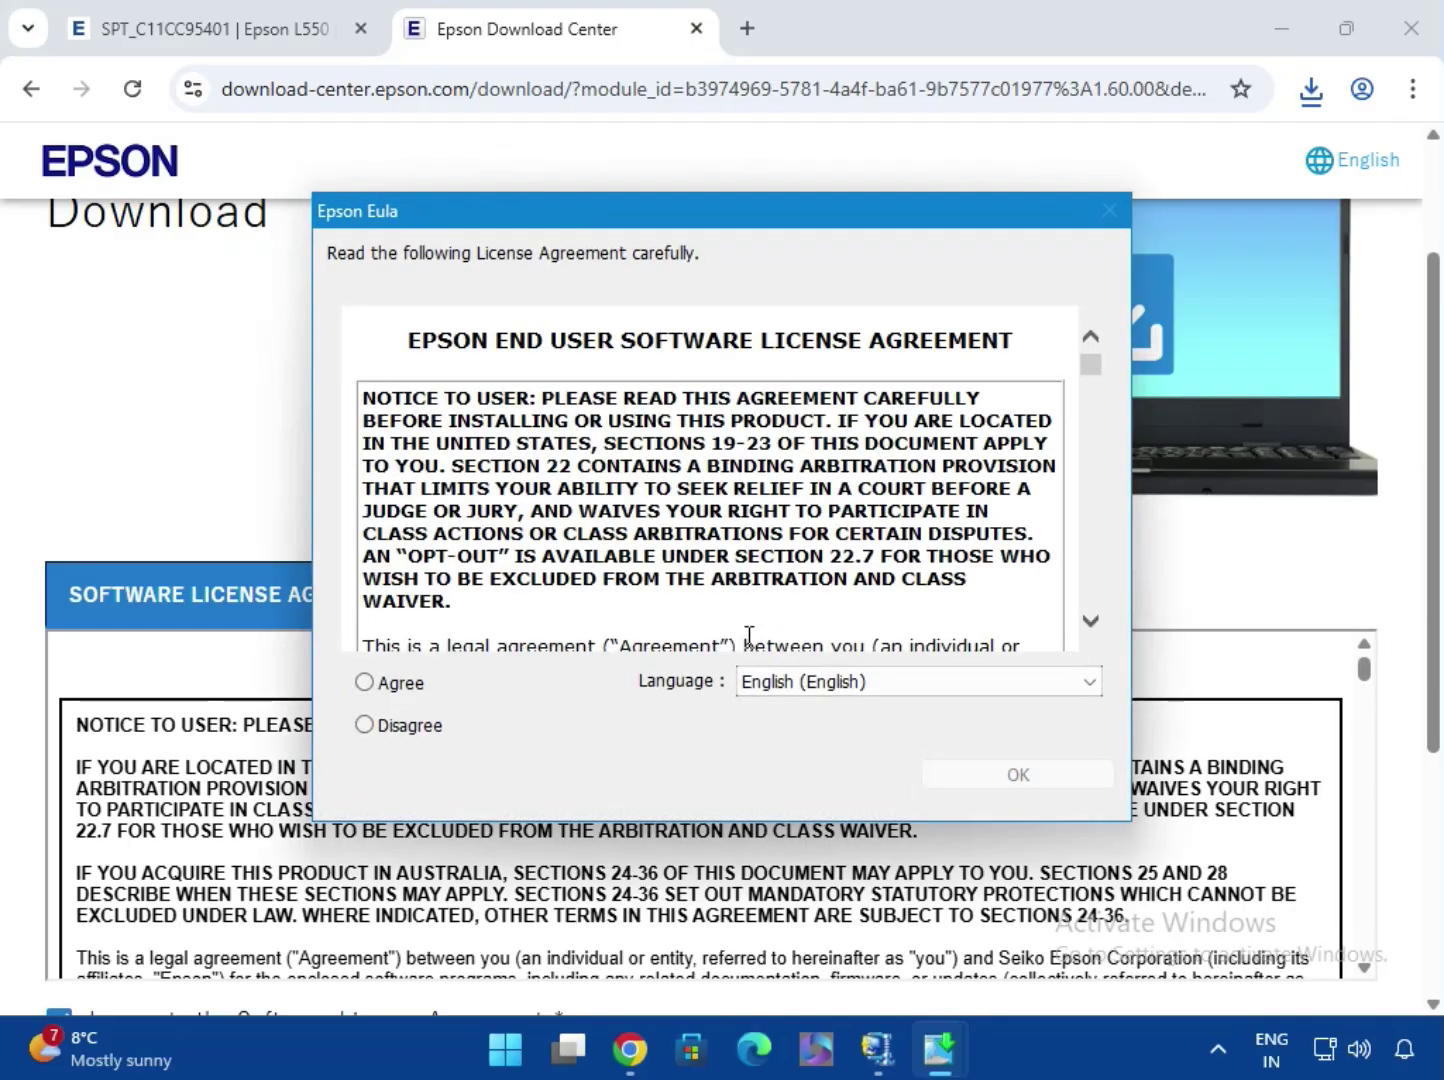
left_click(415, 687)
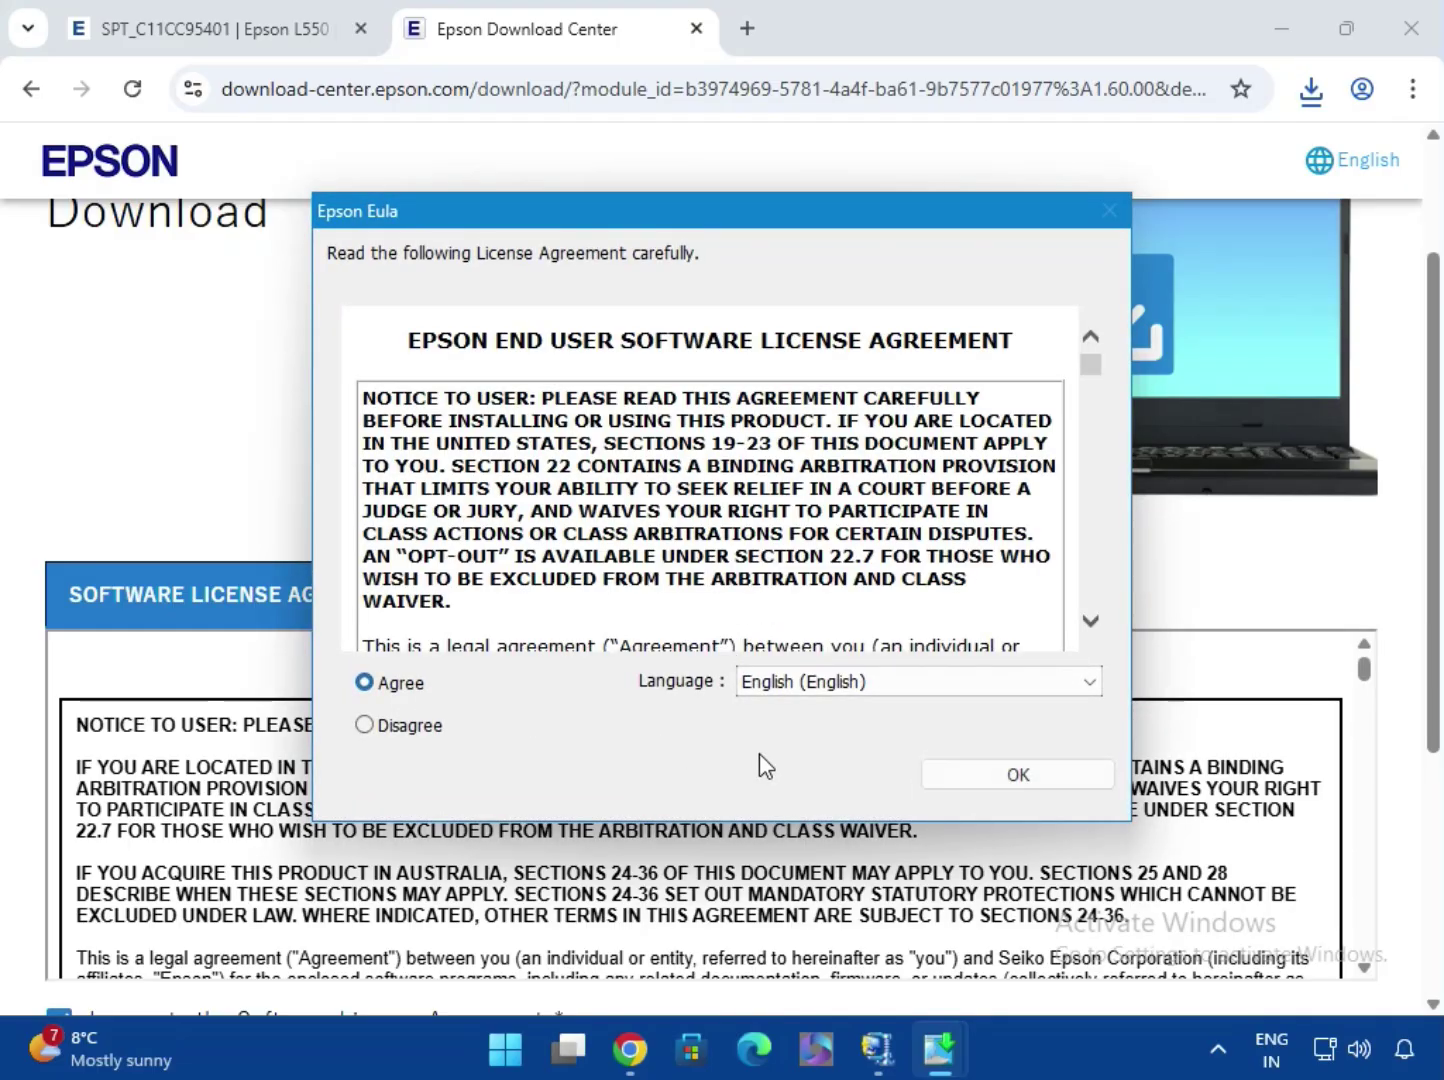
left_click(976, 773)
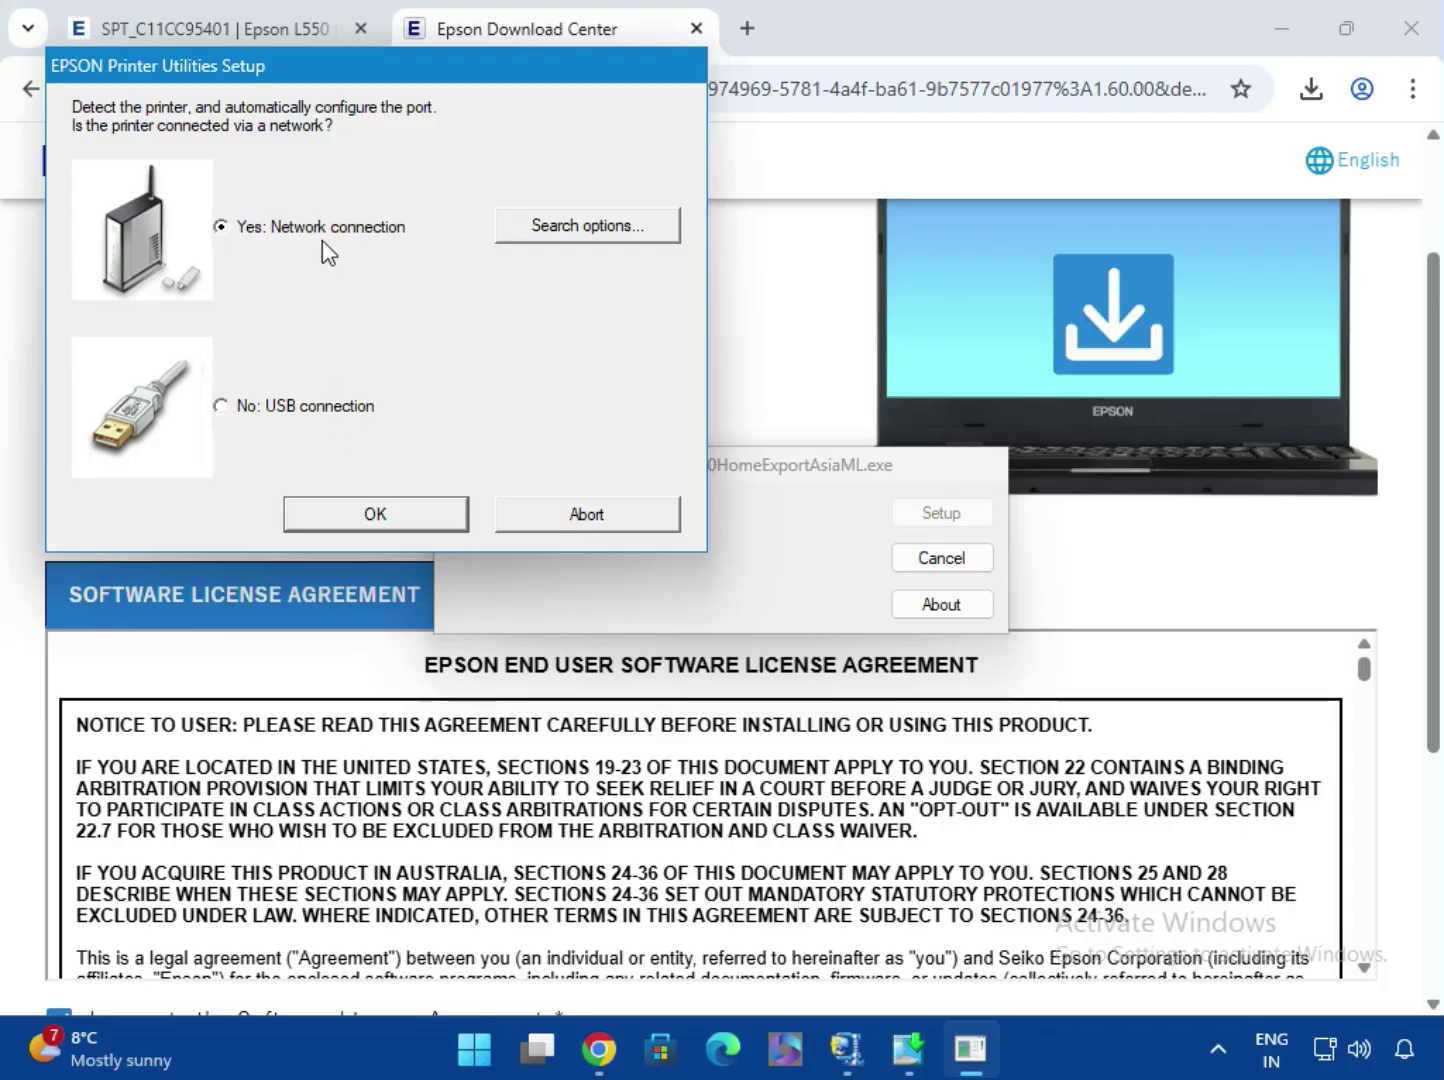
left_click(590, 227)
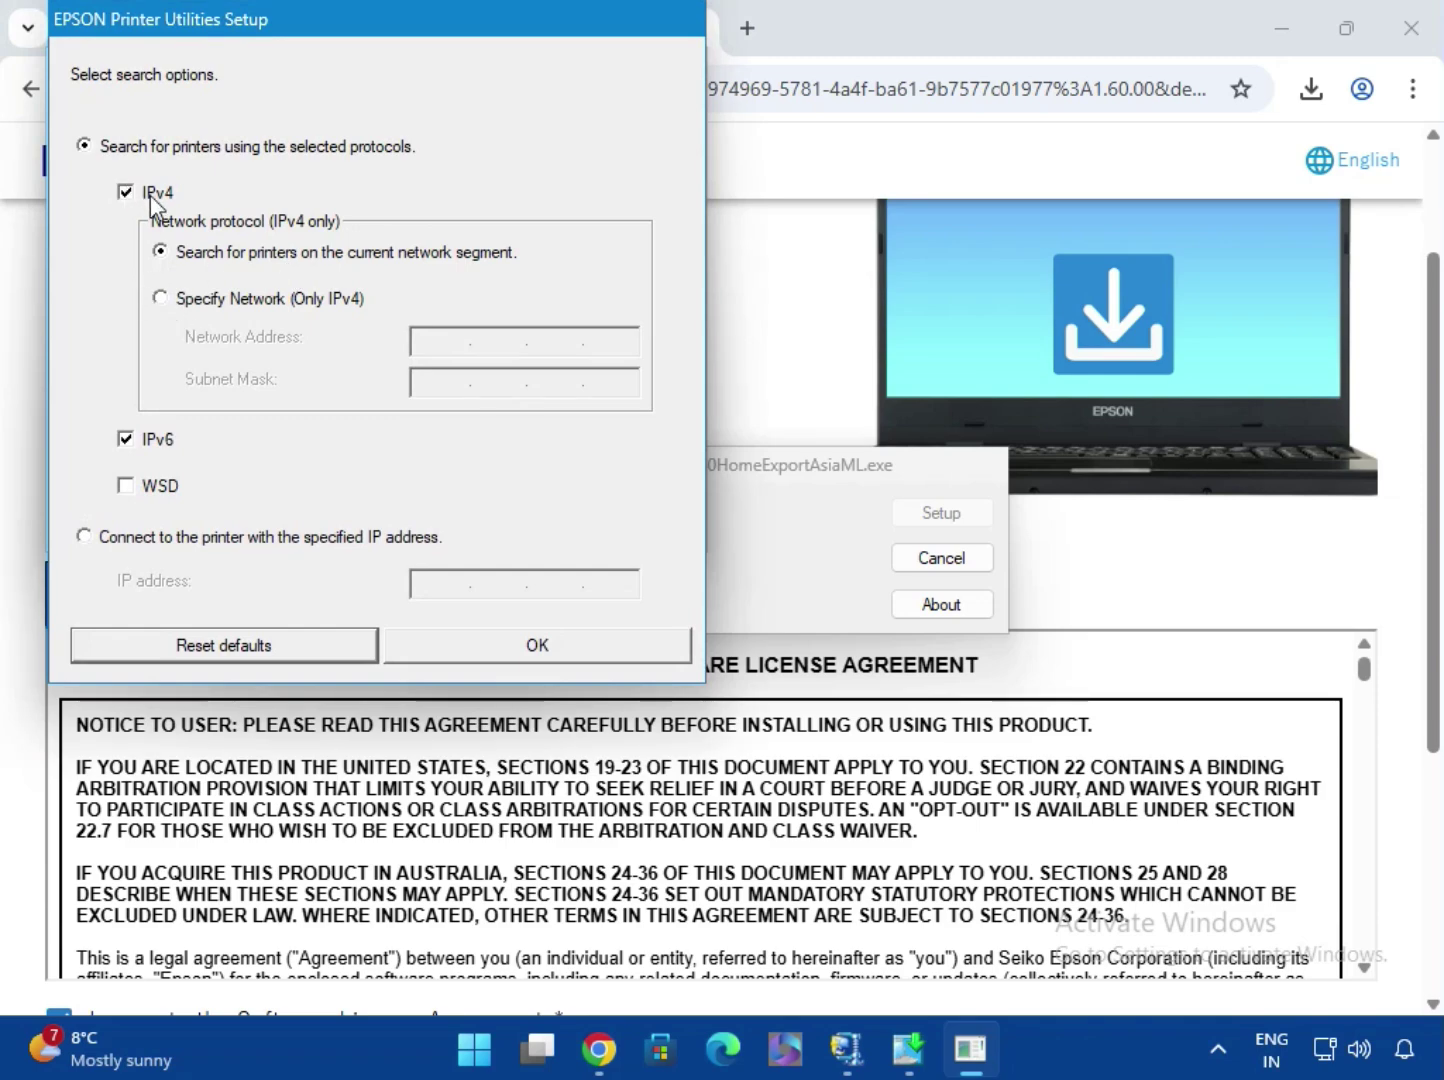
left_click(163, 298)
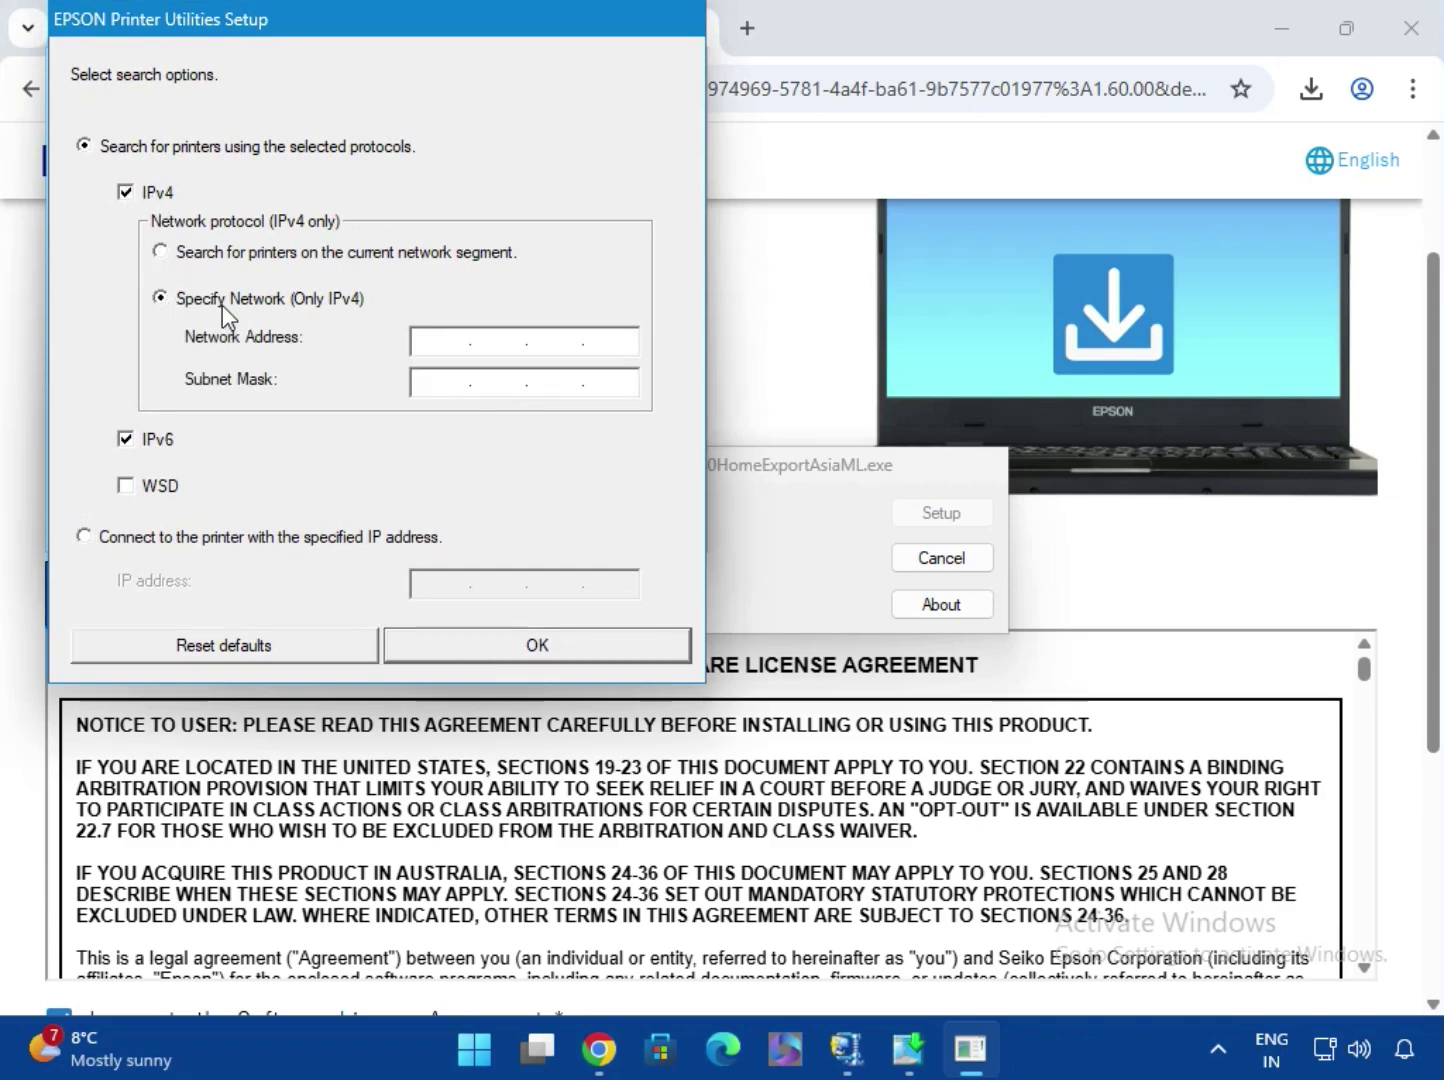
left_click(559, 348)
left_click(163, 254)
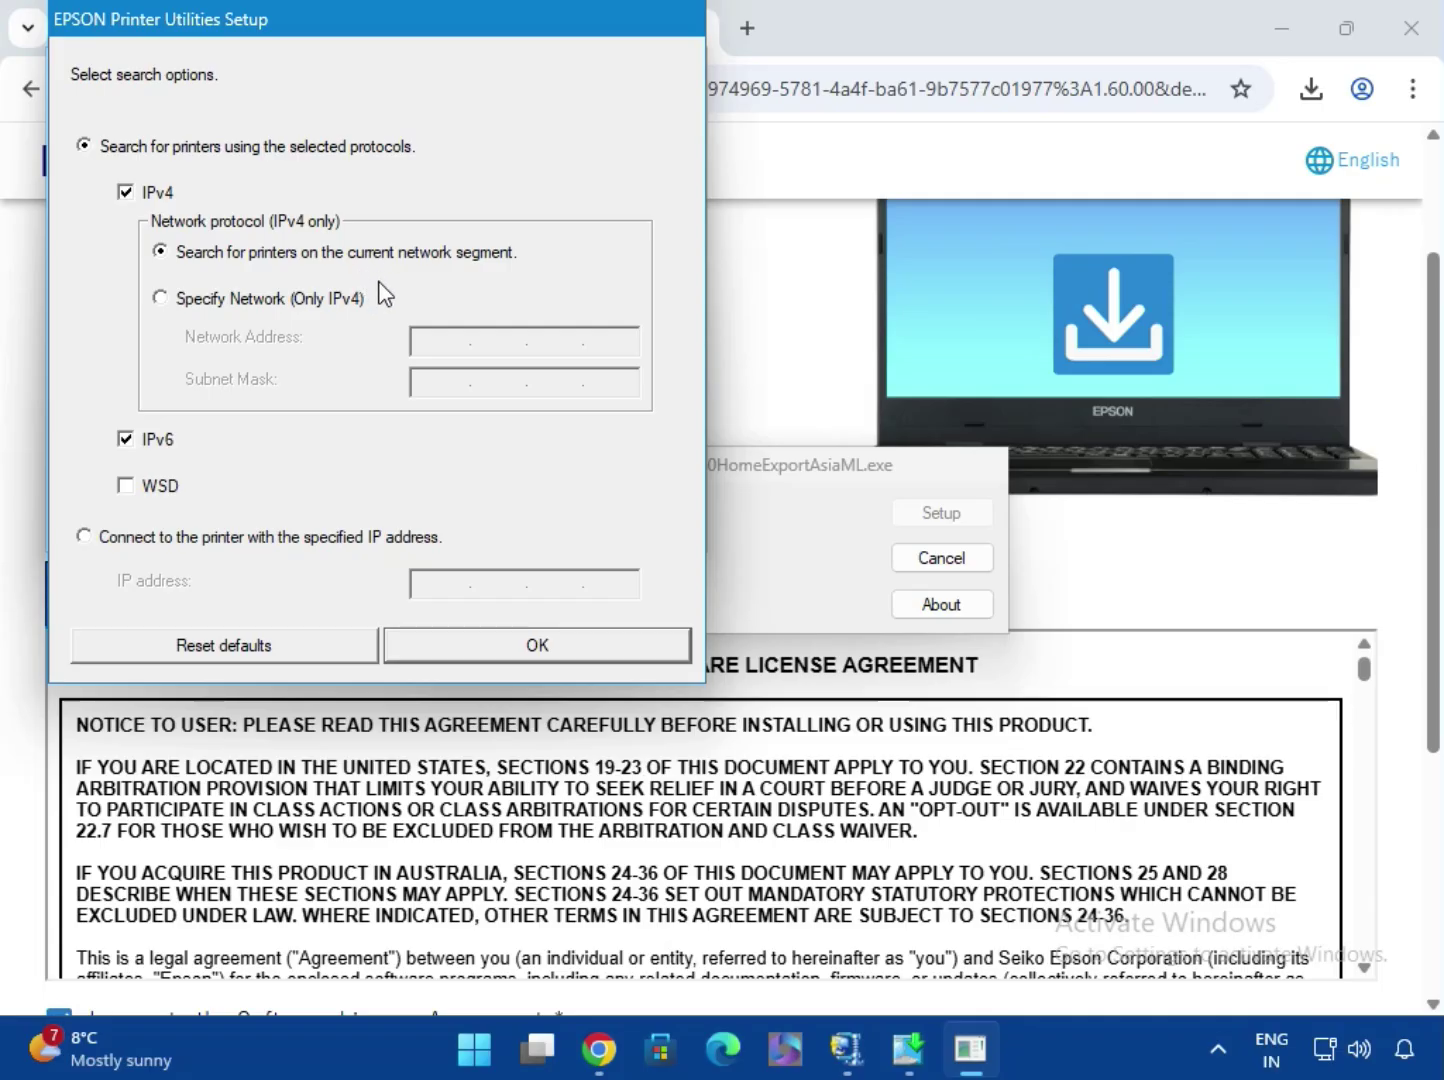
left_click(485, 647)
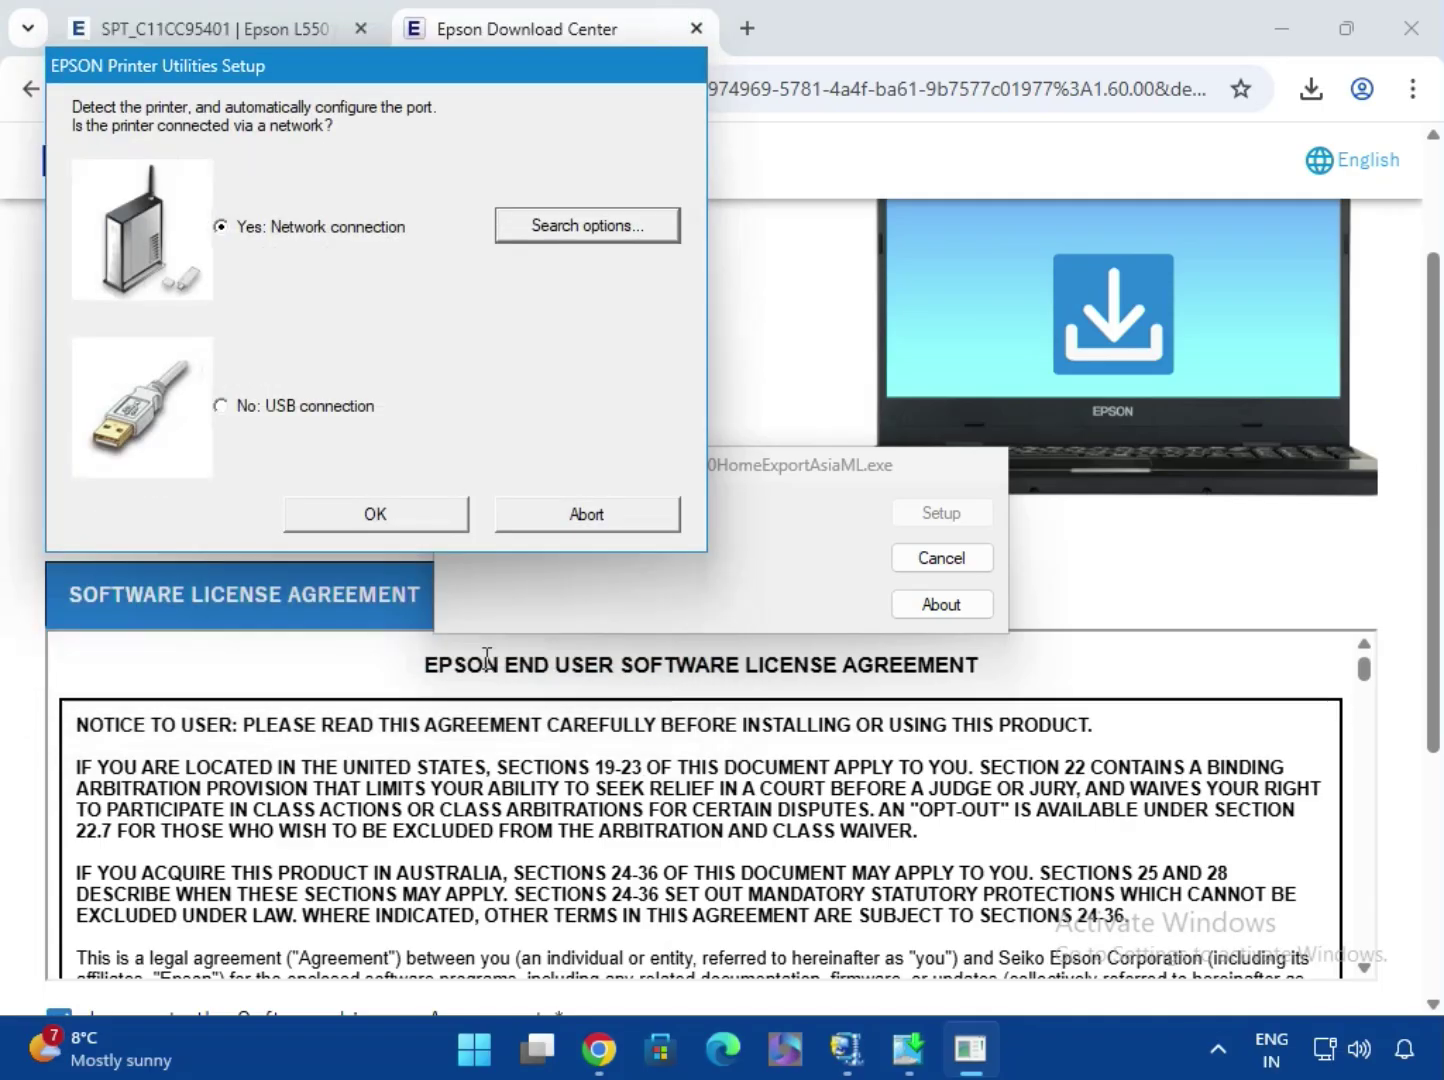
left_click(358, 513)
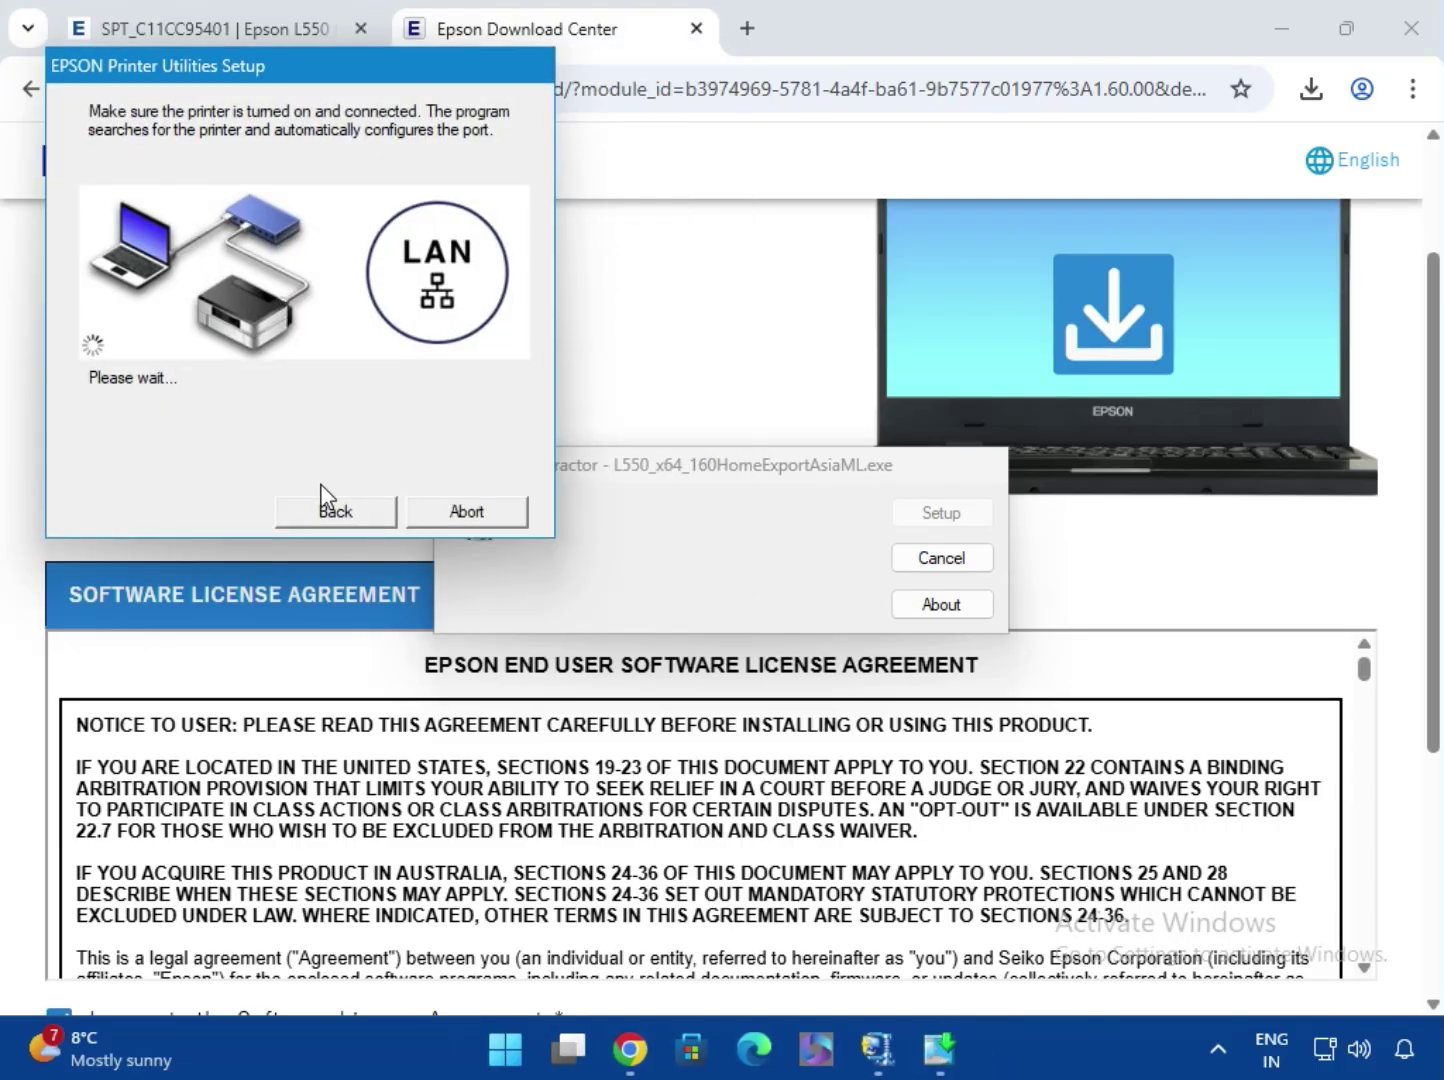
left_click(338, 509)
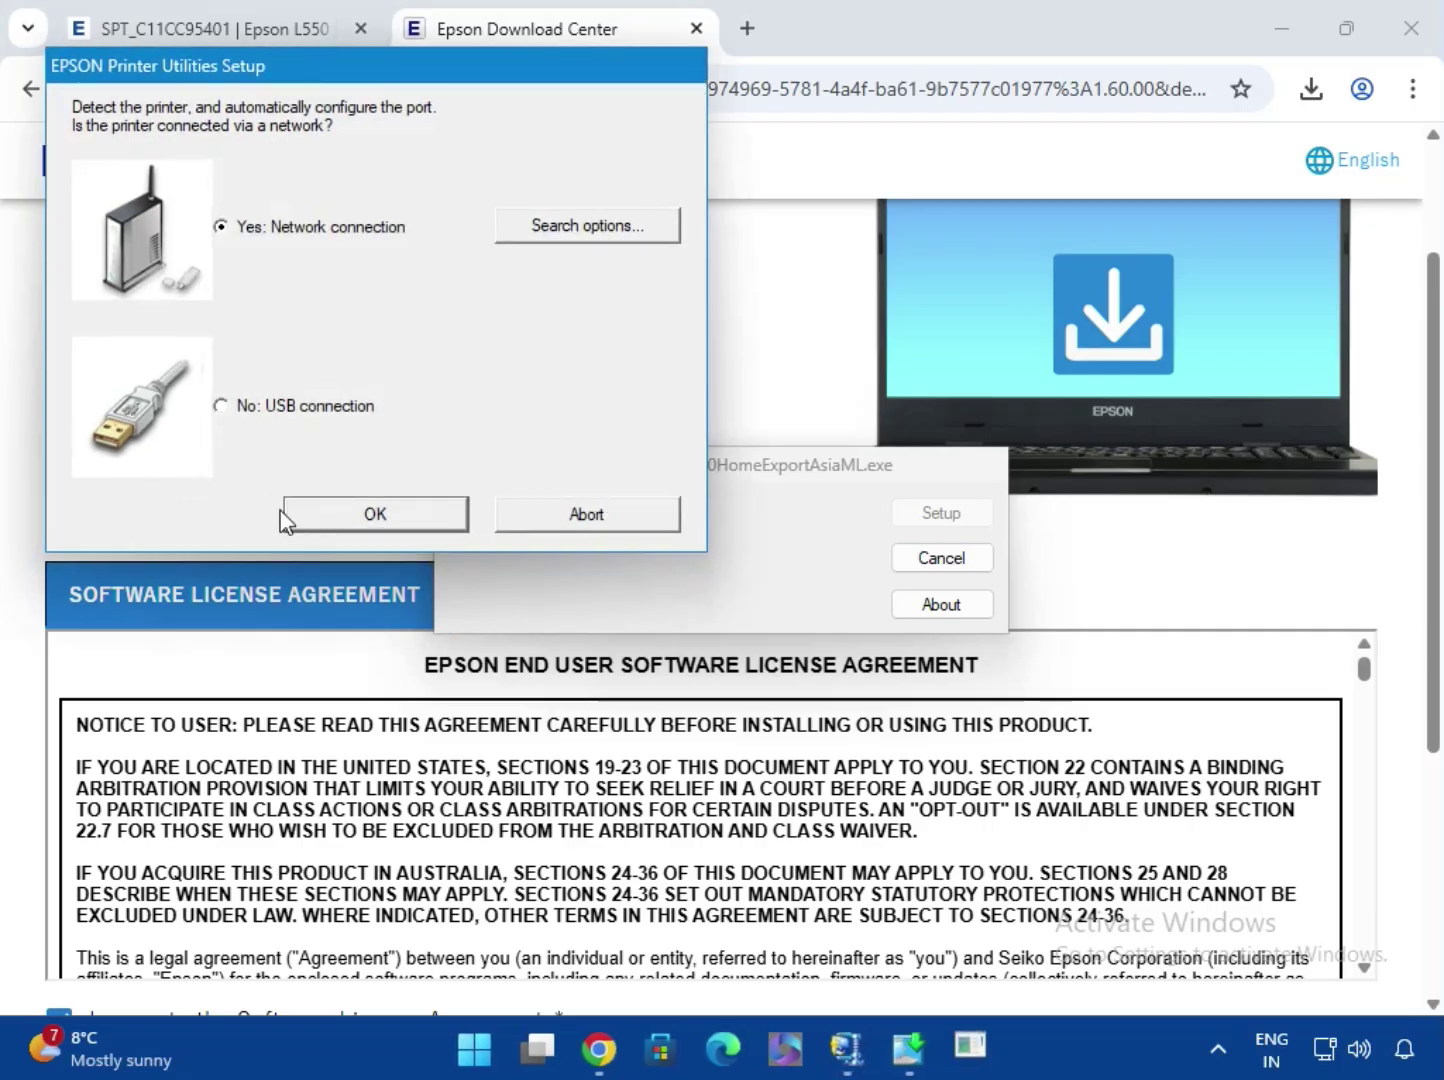
Step: Choose the USB connection for the printer and start the automatic port configuration
left_click(225, 404)
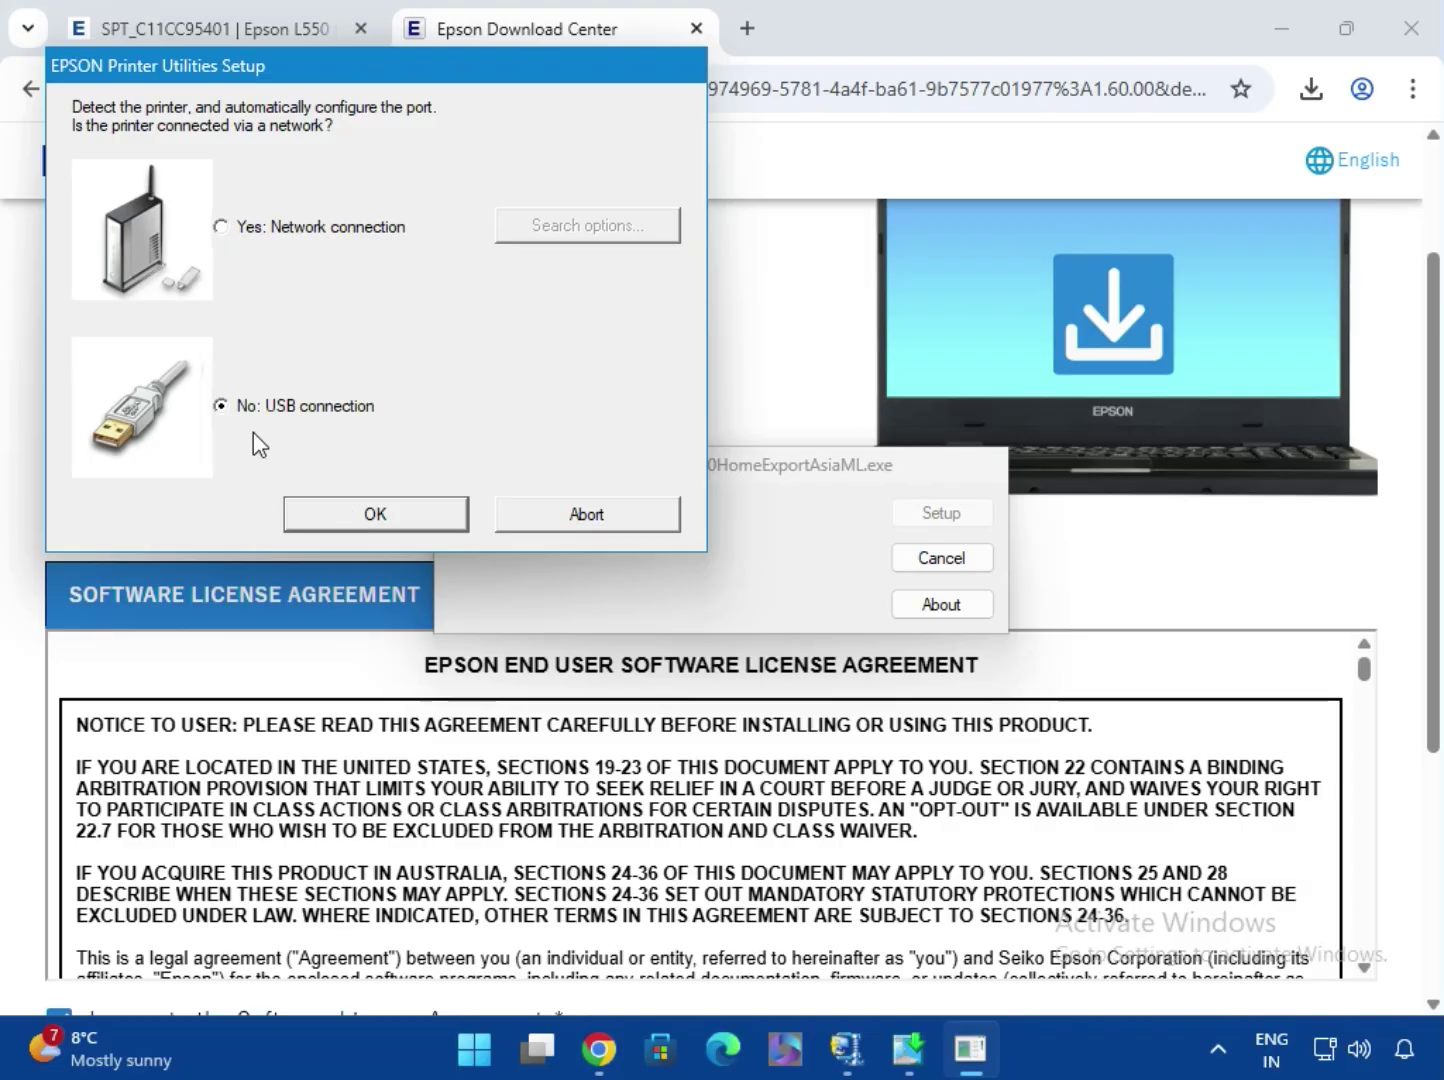
left_click(390, 515)
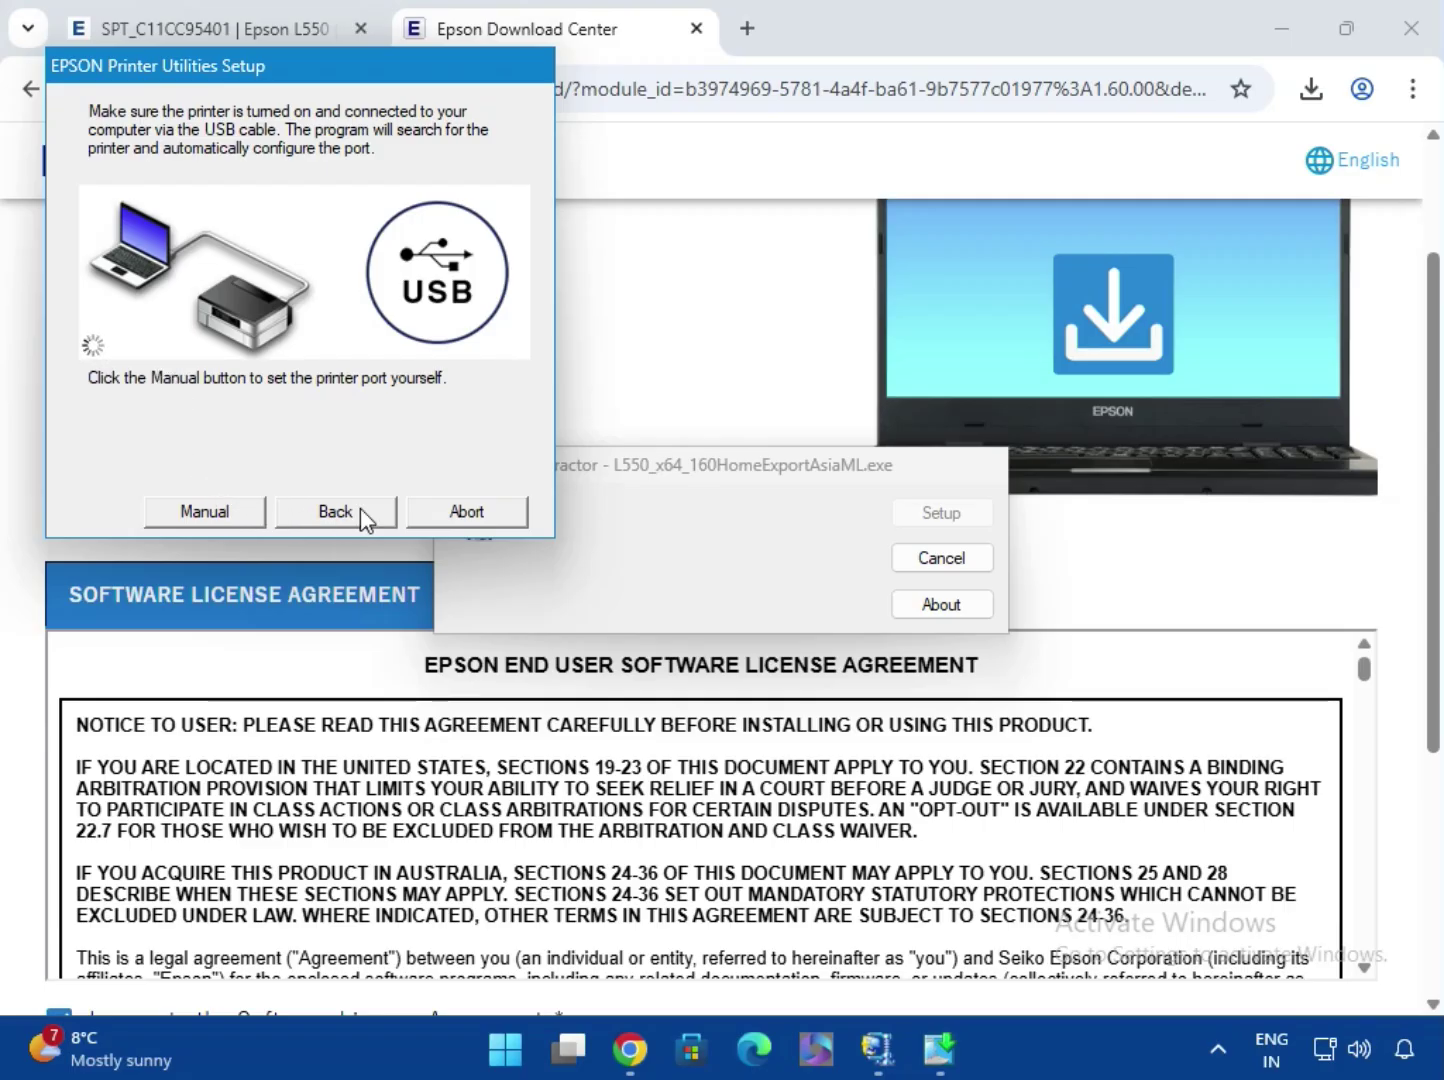
Step: Return to the Epson L550 support page in the browser and open the Scanner Driver's download page
left_click(1136, 592)
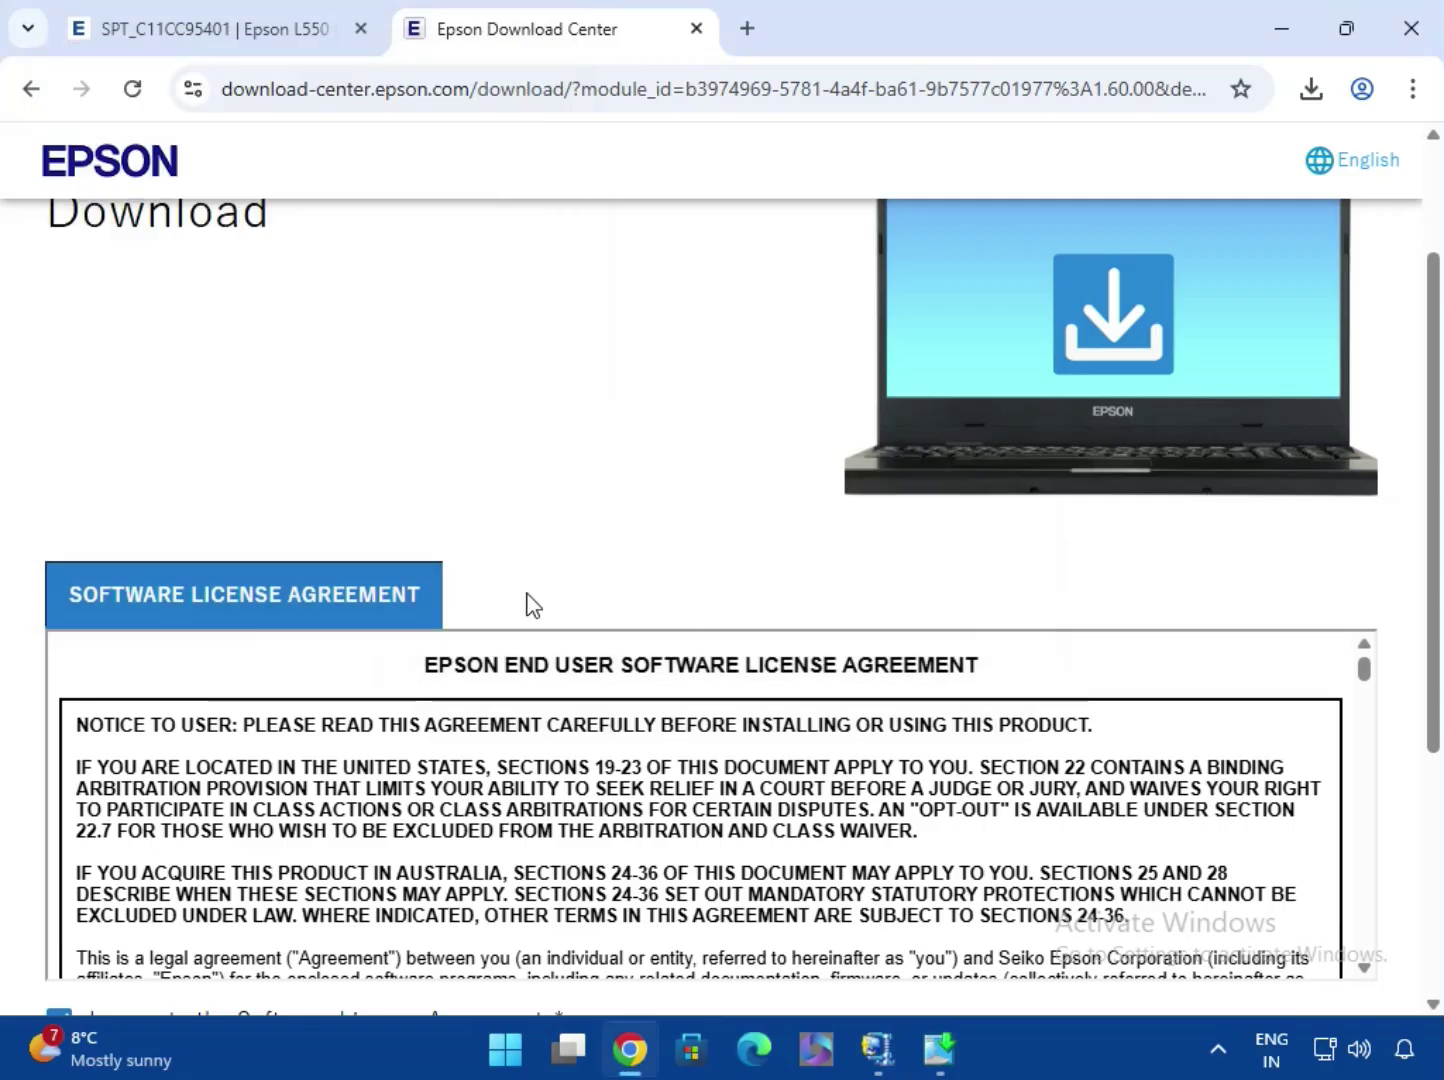
scroll(350, 620, "down", 3)
scroll(347, 621, "down", 1)
left_click(234, 36)
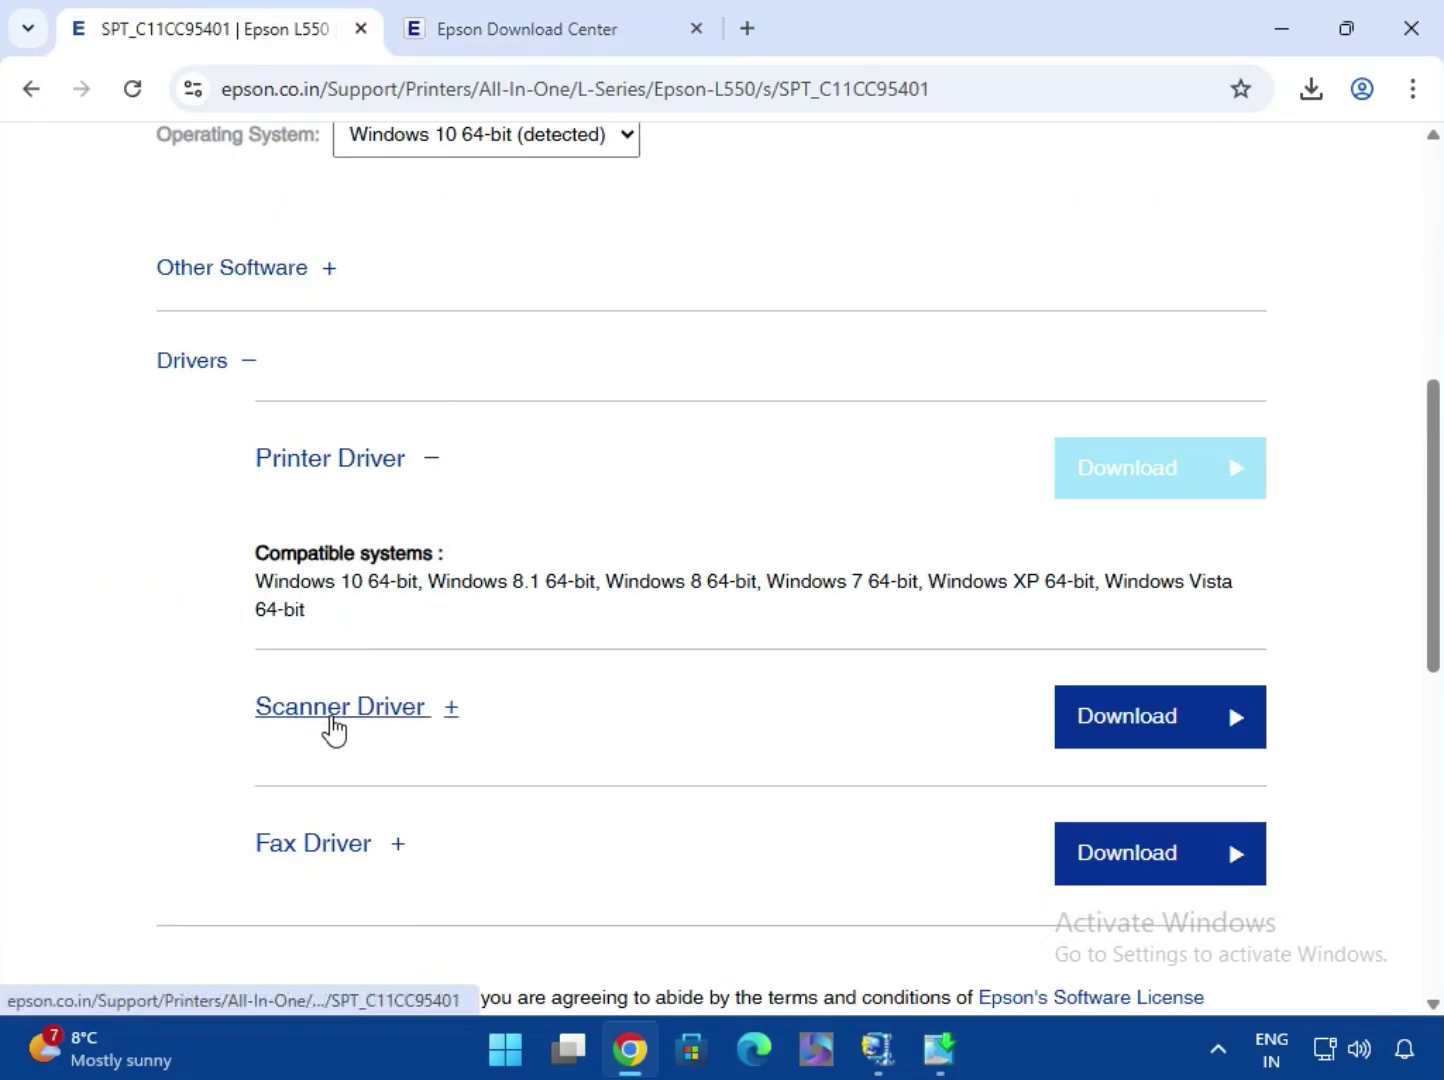
left_click(1194, 716)
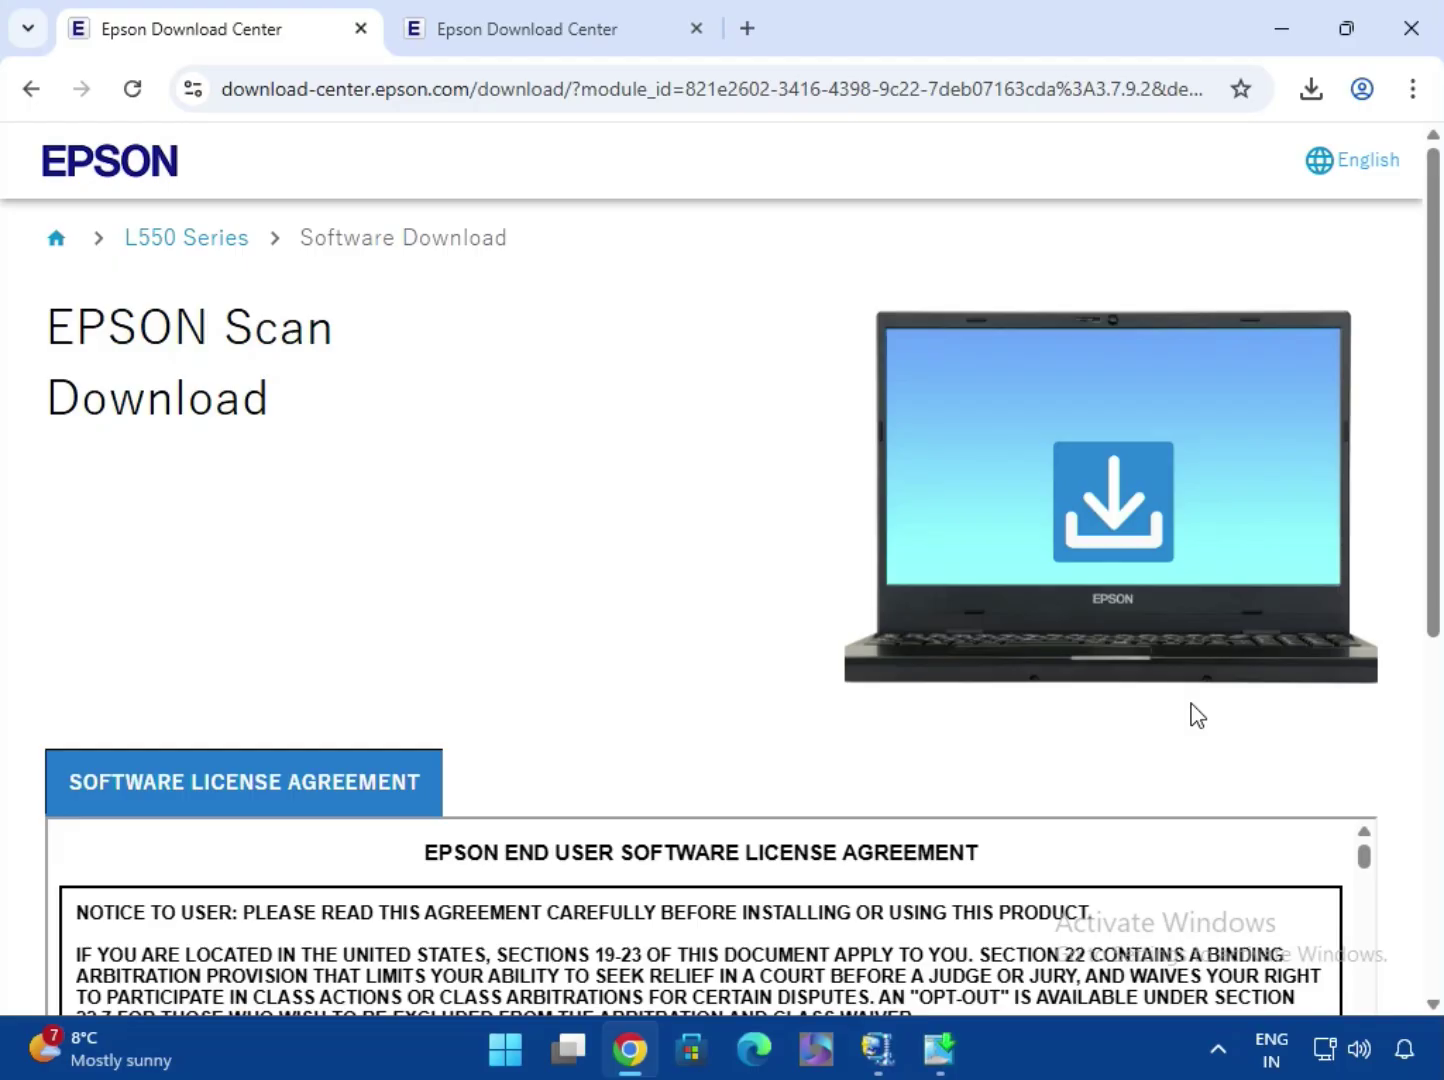
Step: Agree to the Software License Agreement for EPSON Scan and download L550_WW_WIN_3792_42_S.exe
scroll(322, 755, "down", 6)
left_click(61, 564)
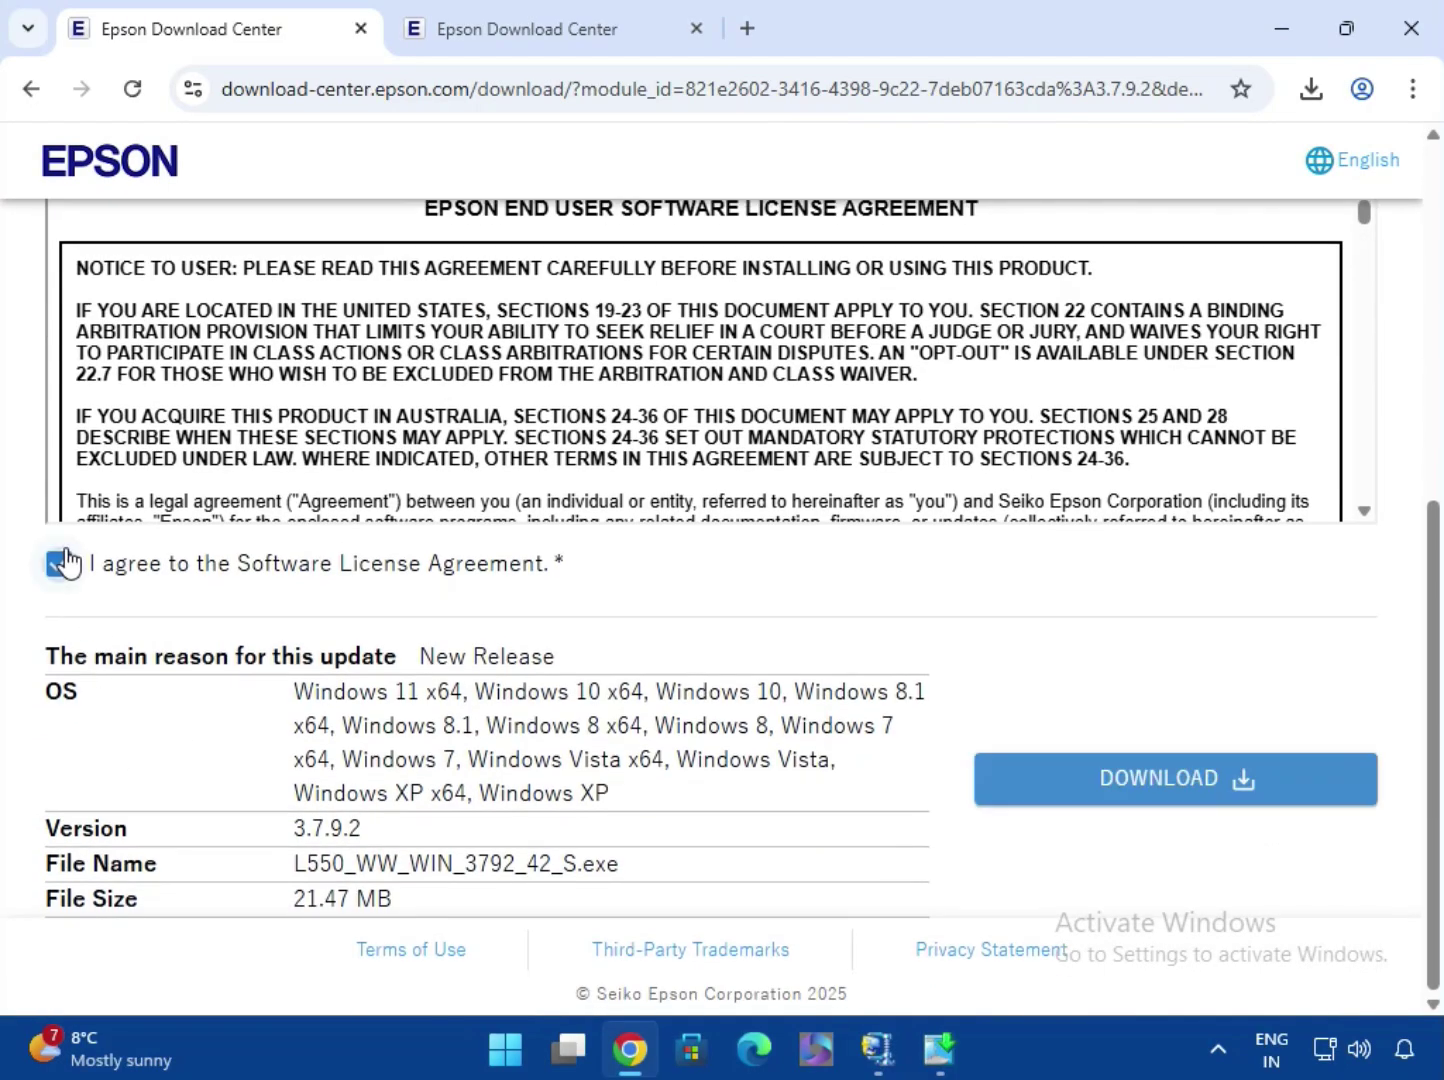
left_click(1124, 789)
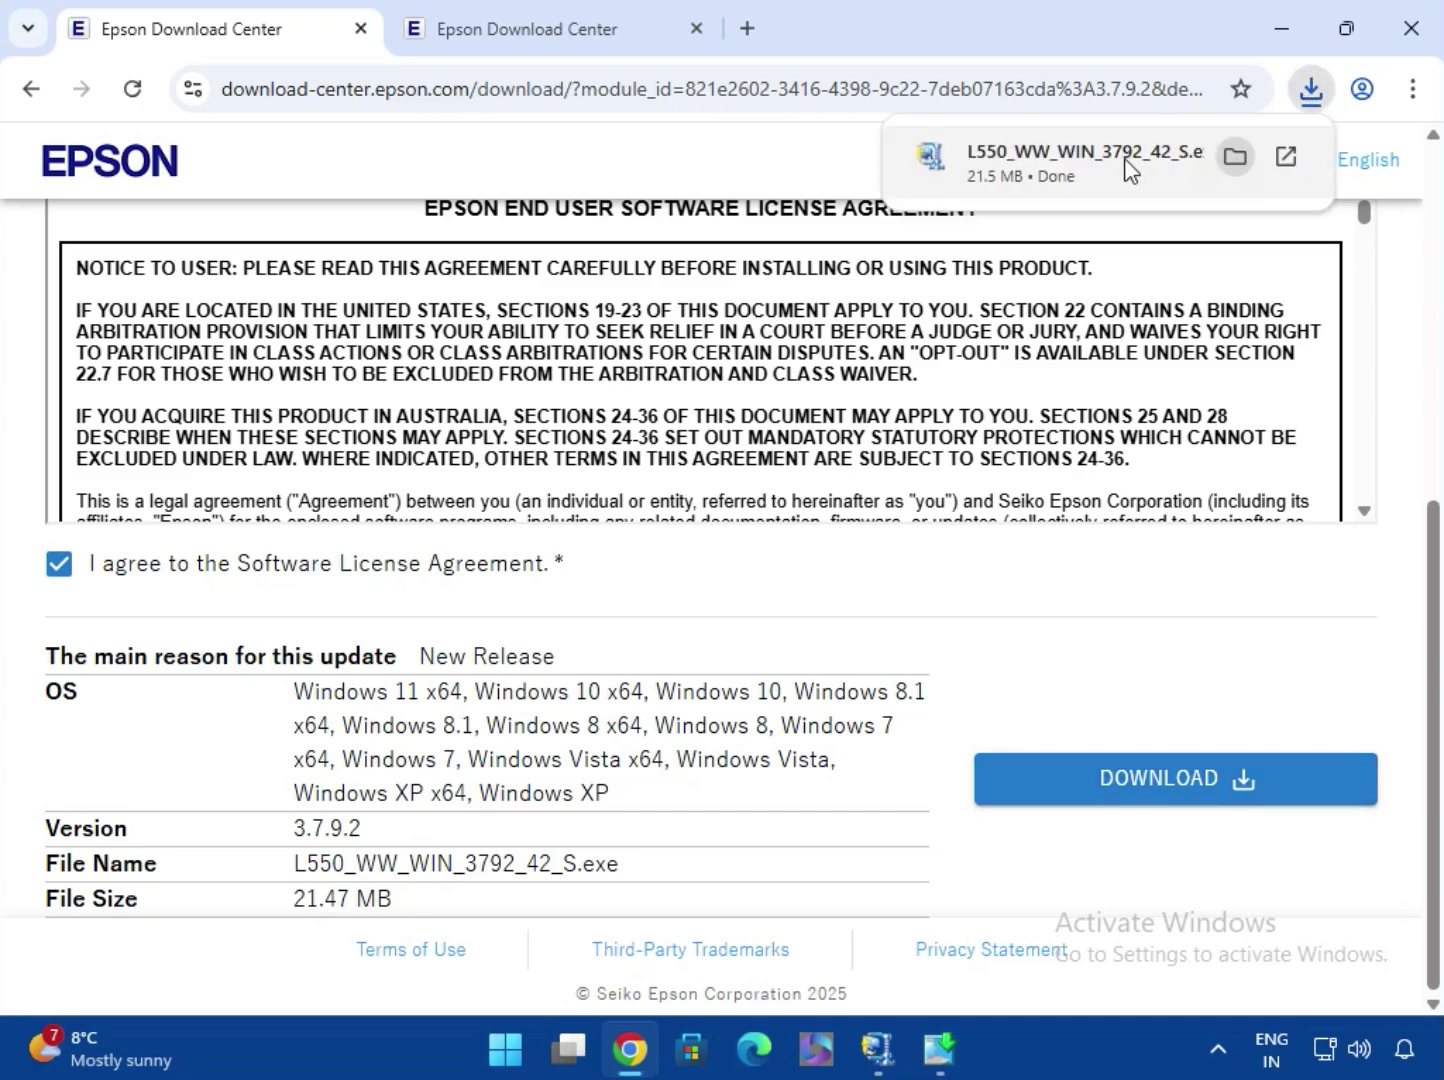
Step: Run the downloaded scanner installer, accept its licence terms and complete the EPSON Scan installation
left_click(989, 158)
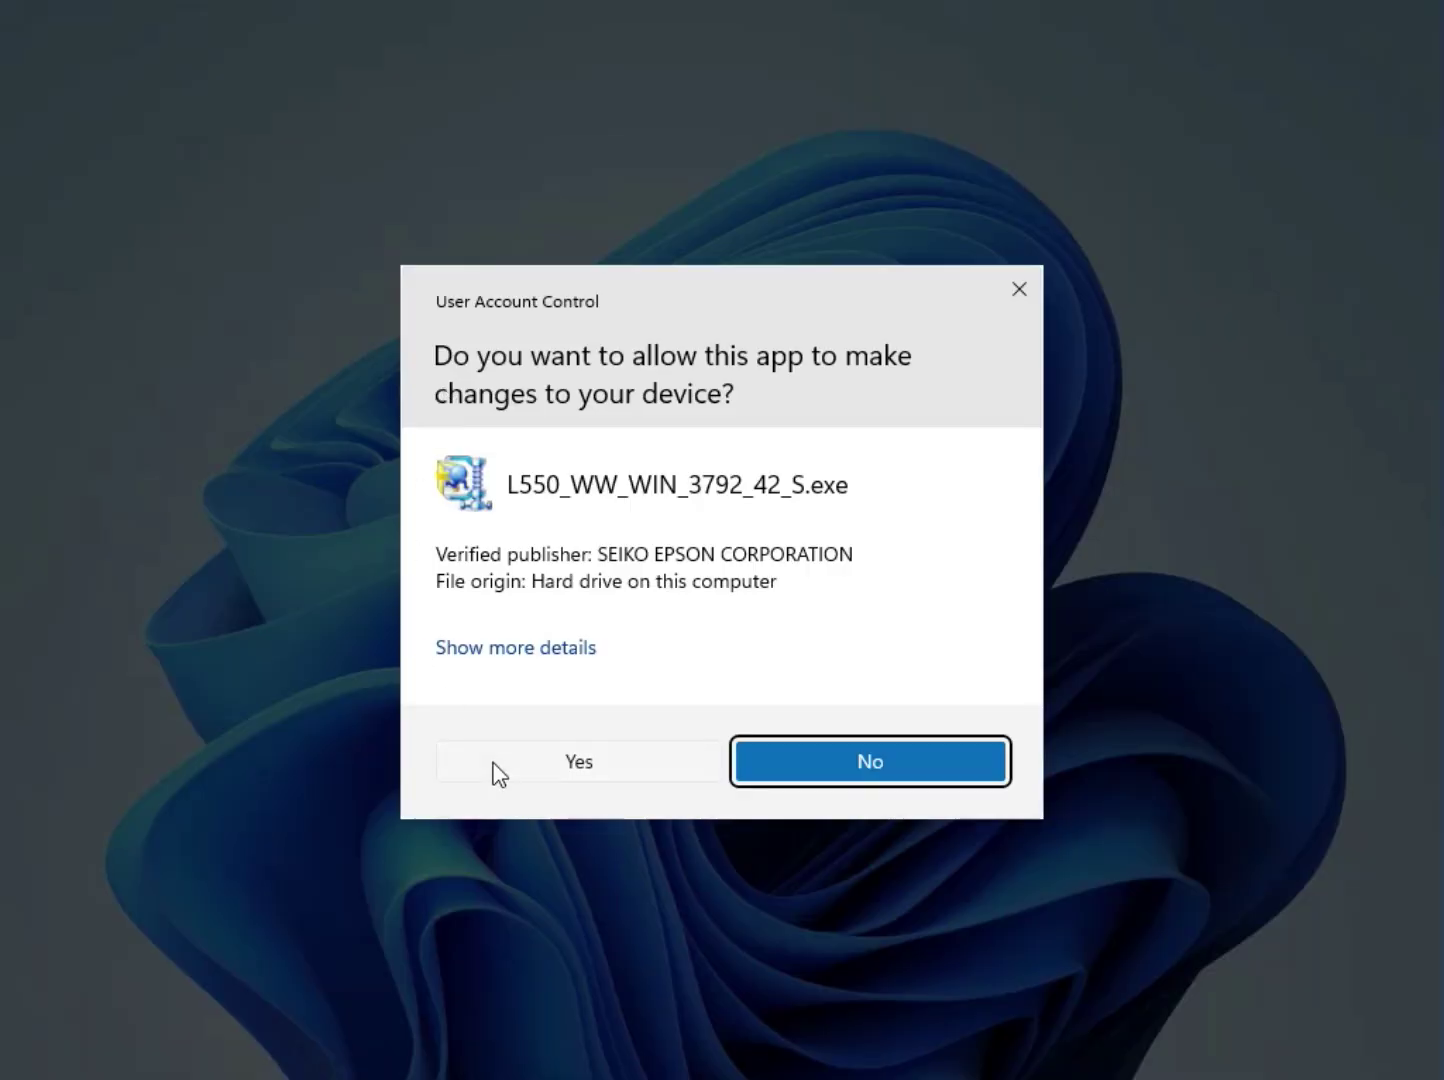
left_click(499, 772)
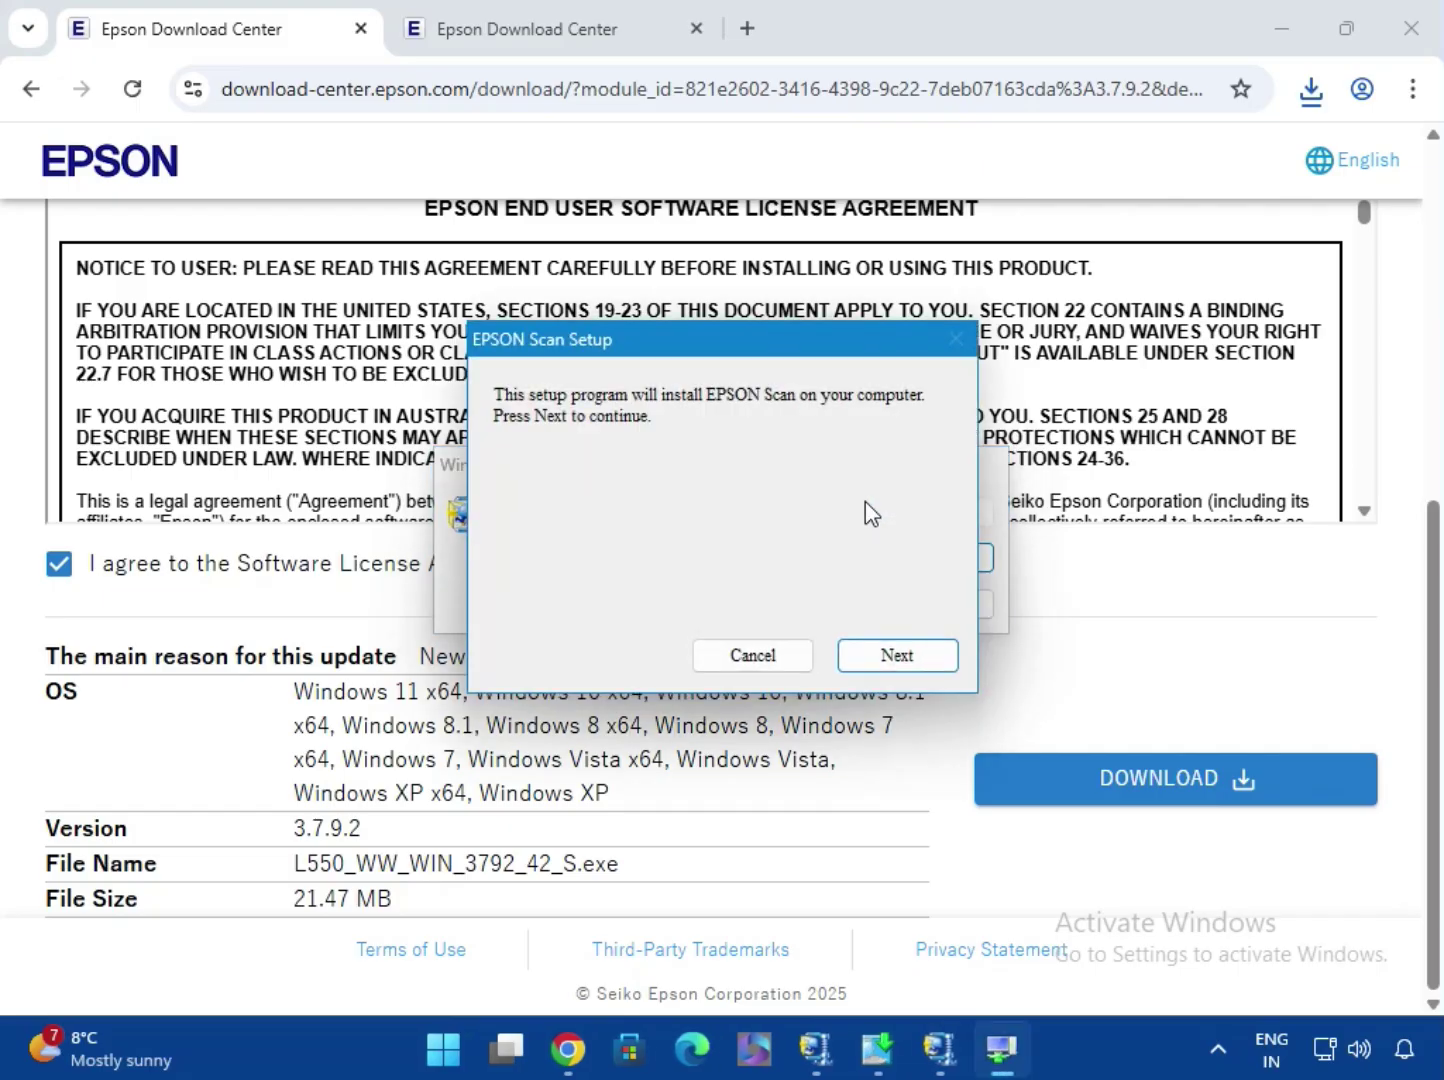
left_click(867, 652)
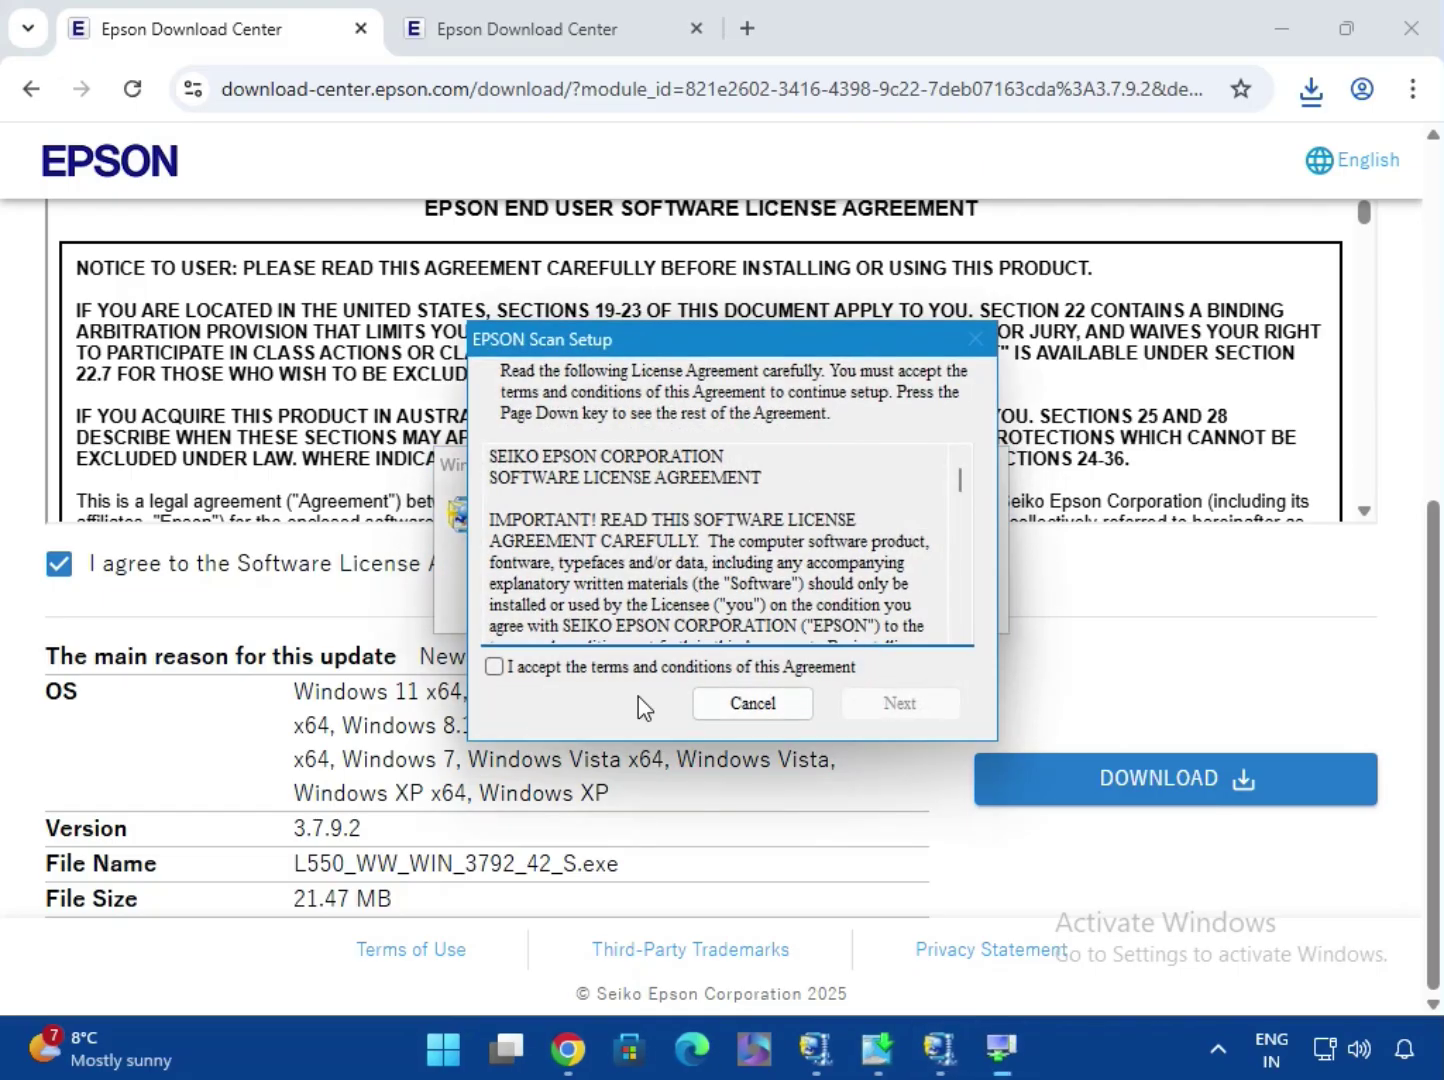
left_click(608, 671)
left_click(866, 704)
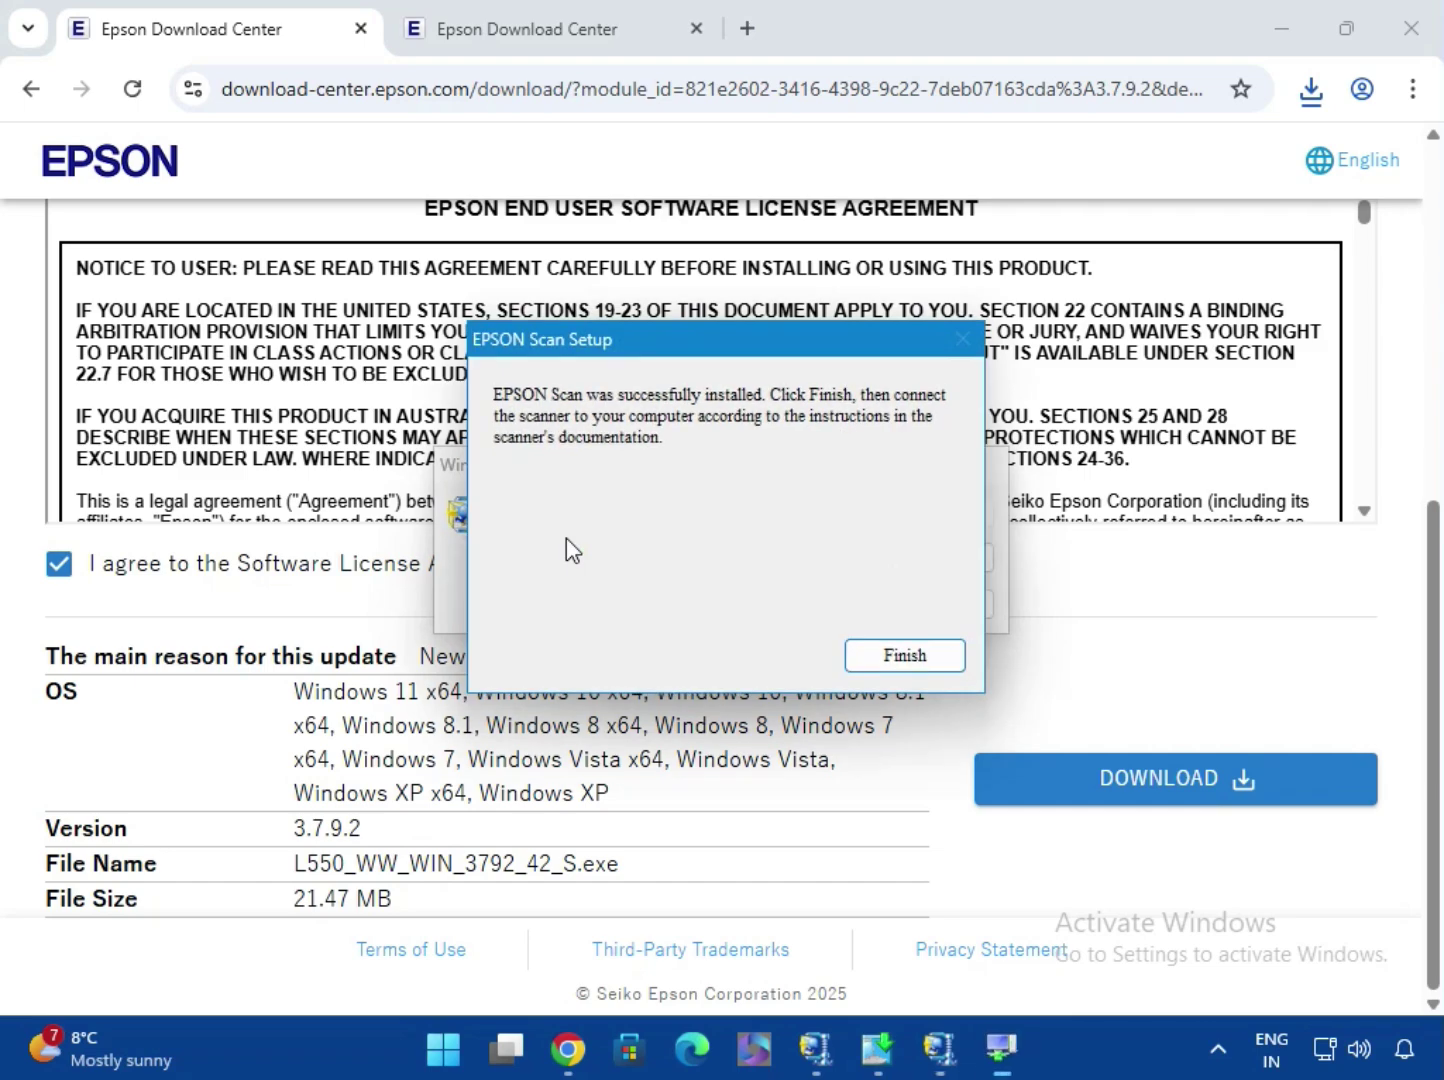
left_click(860, 652)
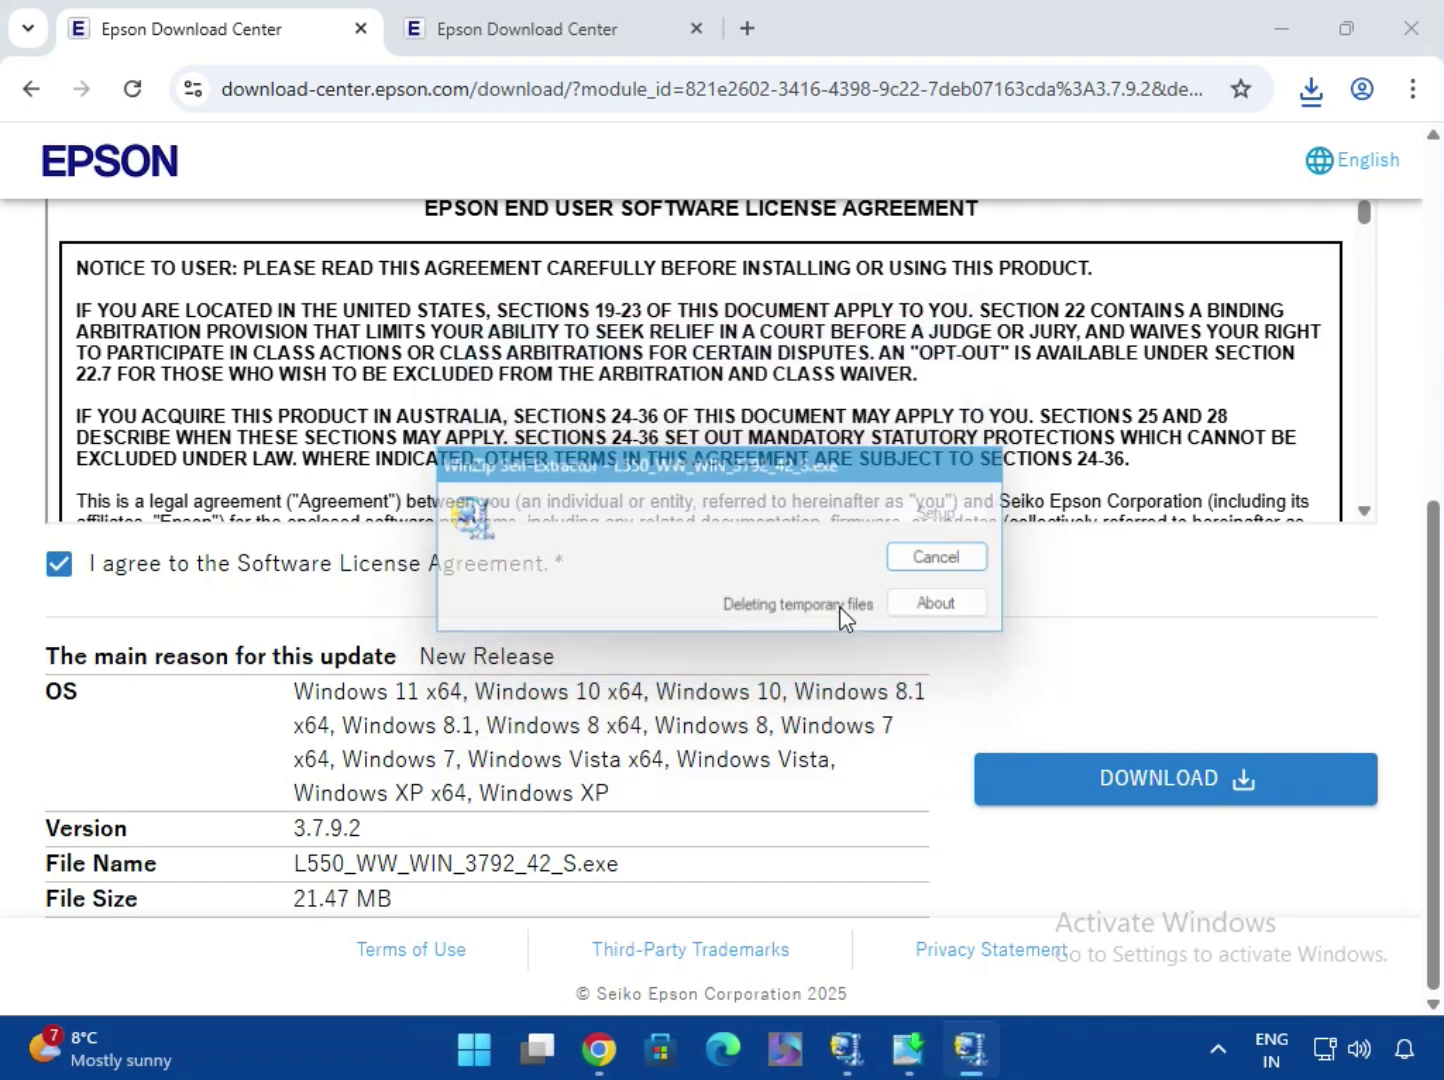